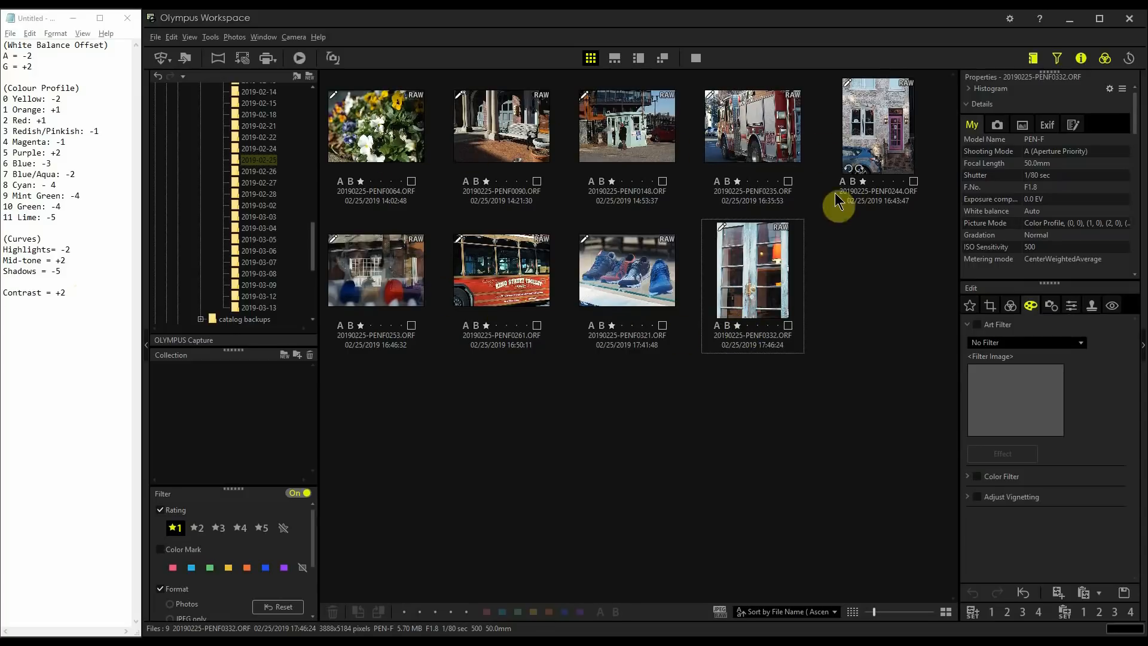
- Open the flower photo 20190225-PENF0064.ORF for editing and show its basic colour and tone adjustments with Picture Mode collapsed
{"action": "mouse_move", "coordinate": [729, 311]}
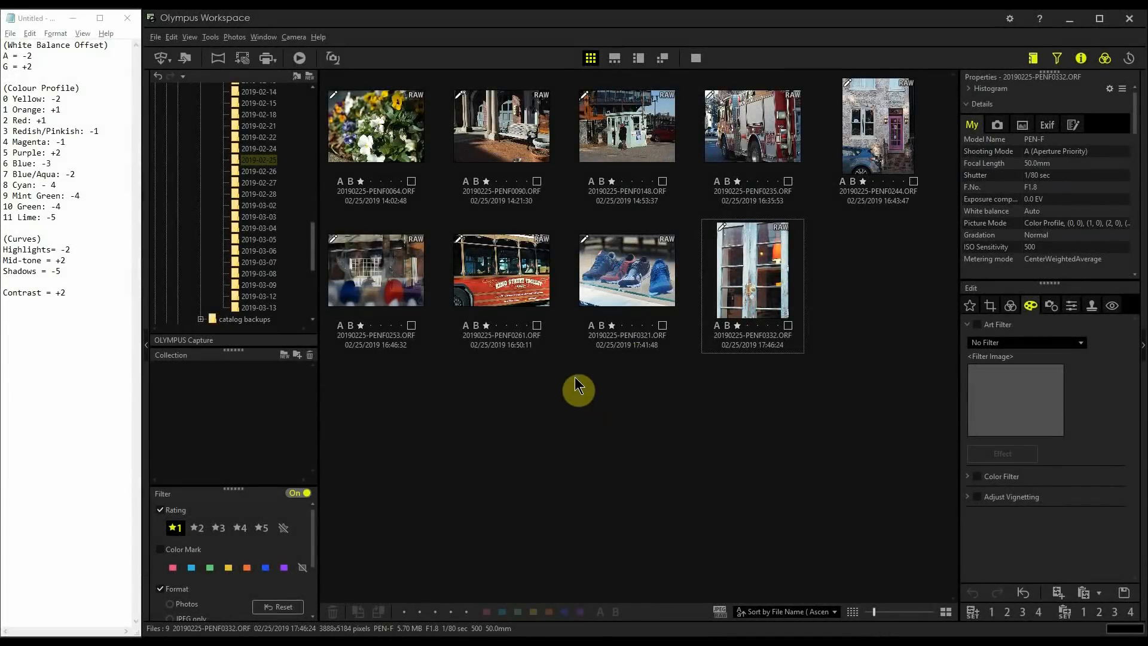
{"action": "double_click", "coordinate": [397, 147]}
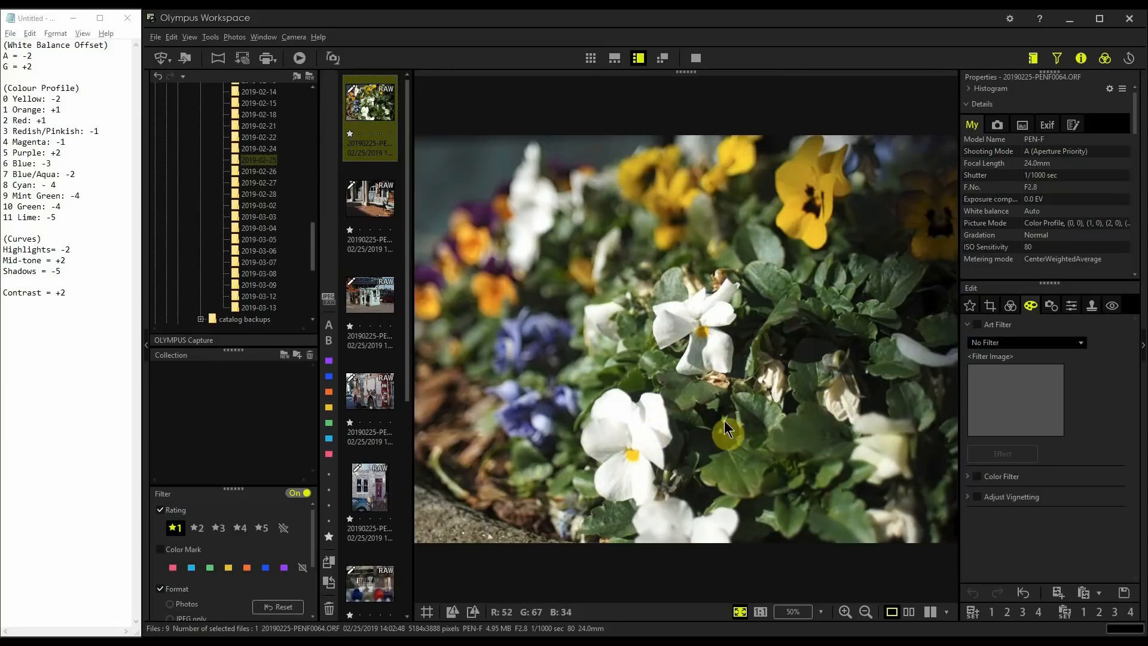
{"action": "left_click", "coordinate": [1010, 307]}
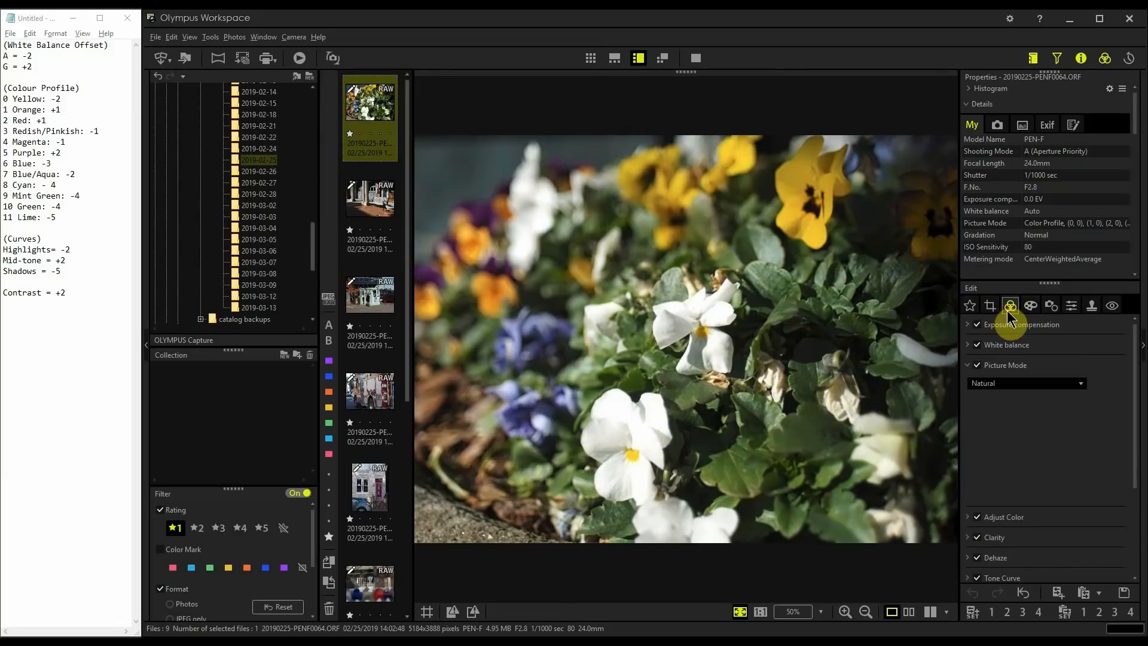
{"action": "left_click", "coordinate": [968, 367]}
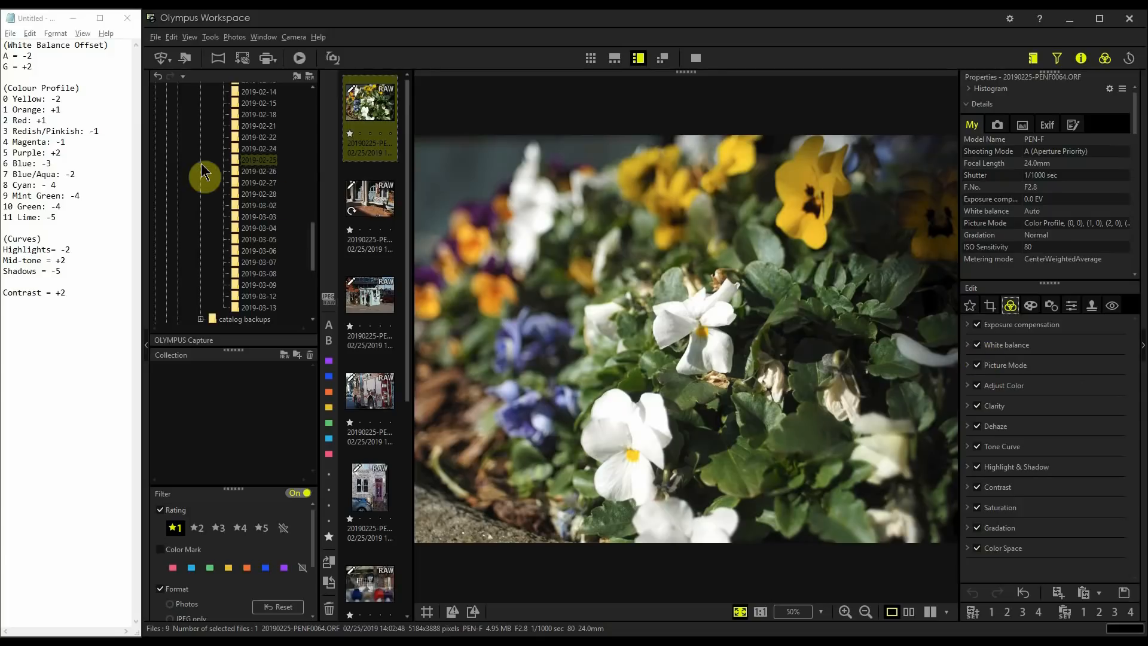
- Set the white balance preset to 5300K with an amber offset of -2 and a green offset of +2
{"action": "left_click", "coordinate": [973, 344]}
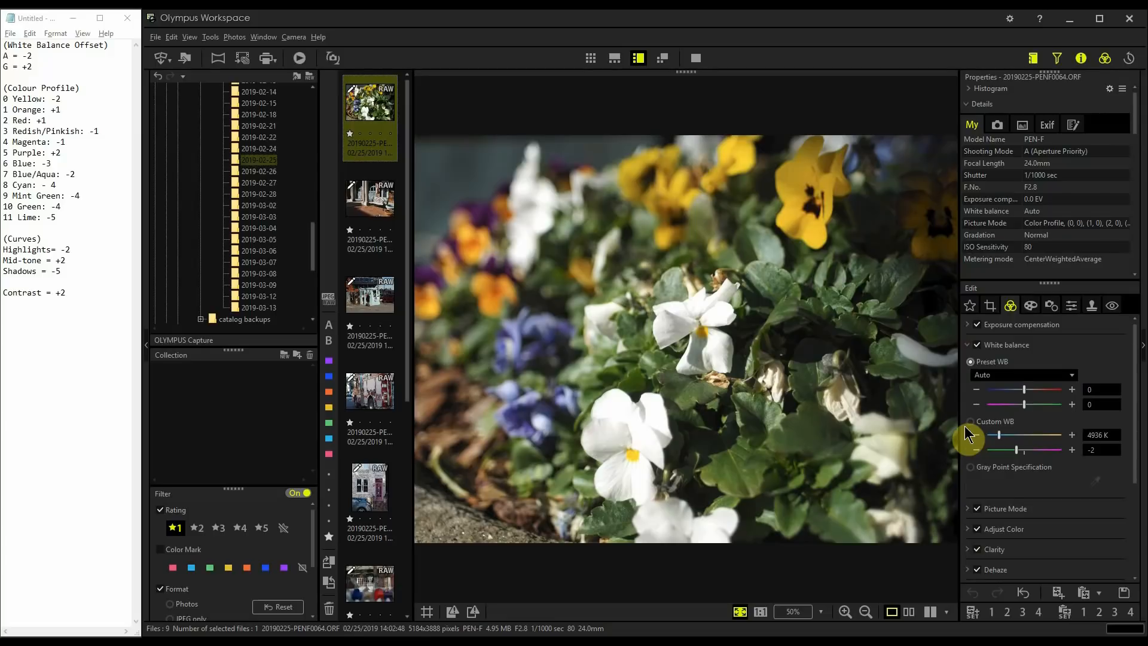
{"action": "left_click", "coordinate": [1007, 375]}
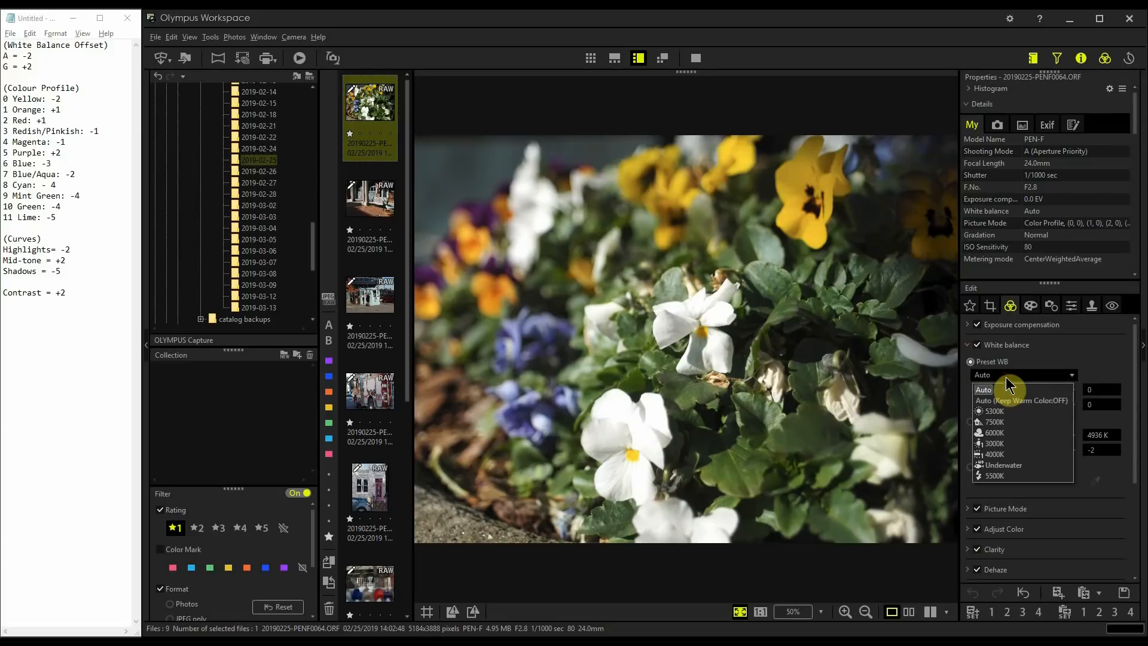
{"action": "left_click", "coordinate": [996, 413]}
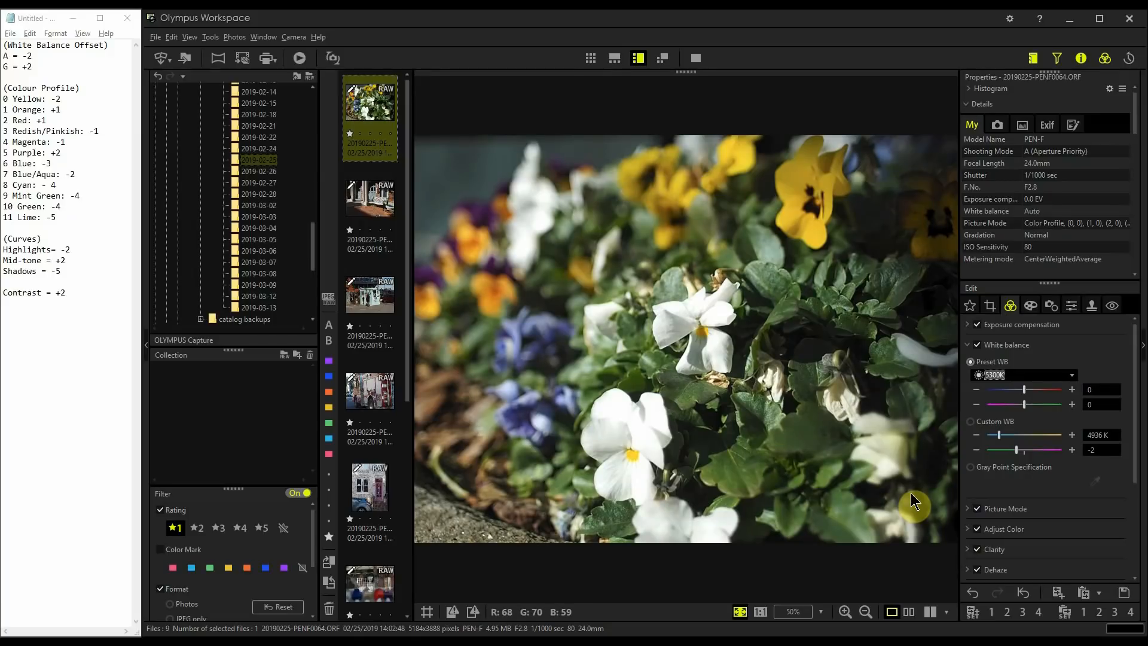
{"action": "left_click", "coordinate": [977, 390]}
{"action": "left_click", "coordinate": [977, 390]}
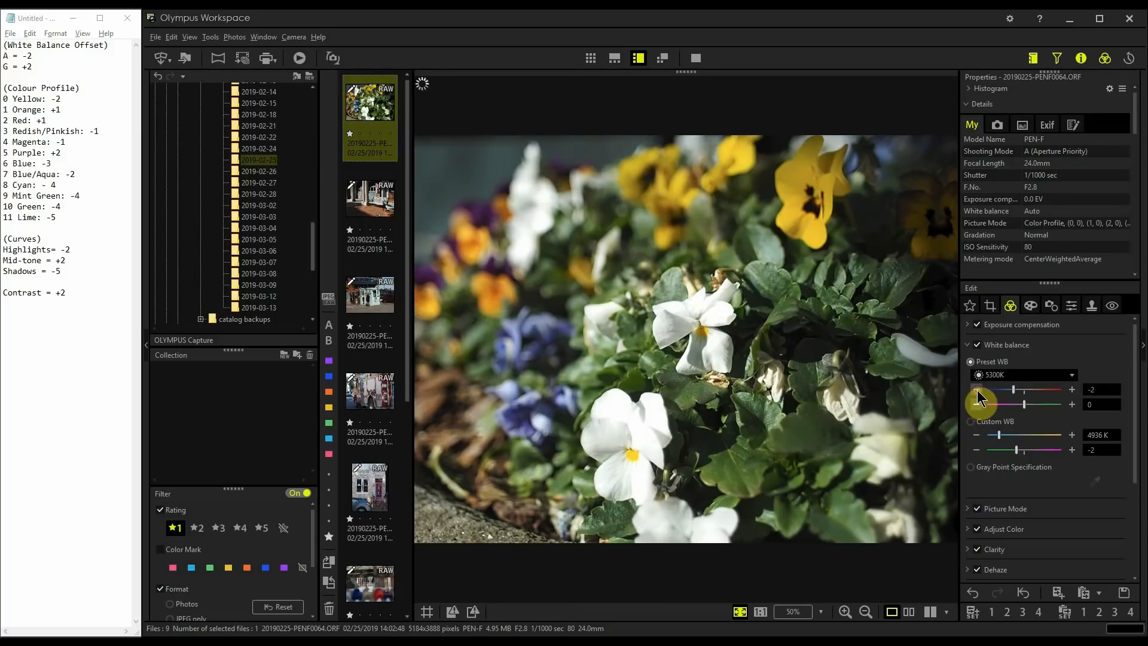
{"action": "left_click", "coordinate": [1072, 405]}
{"action": "left_click", "coordinate": [1072, 405]}
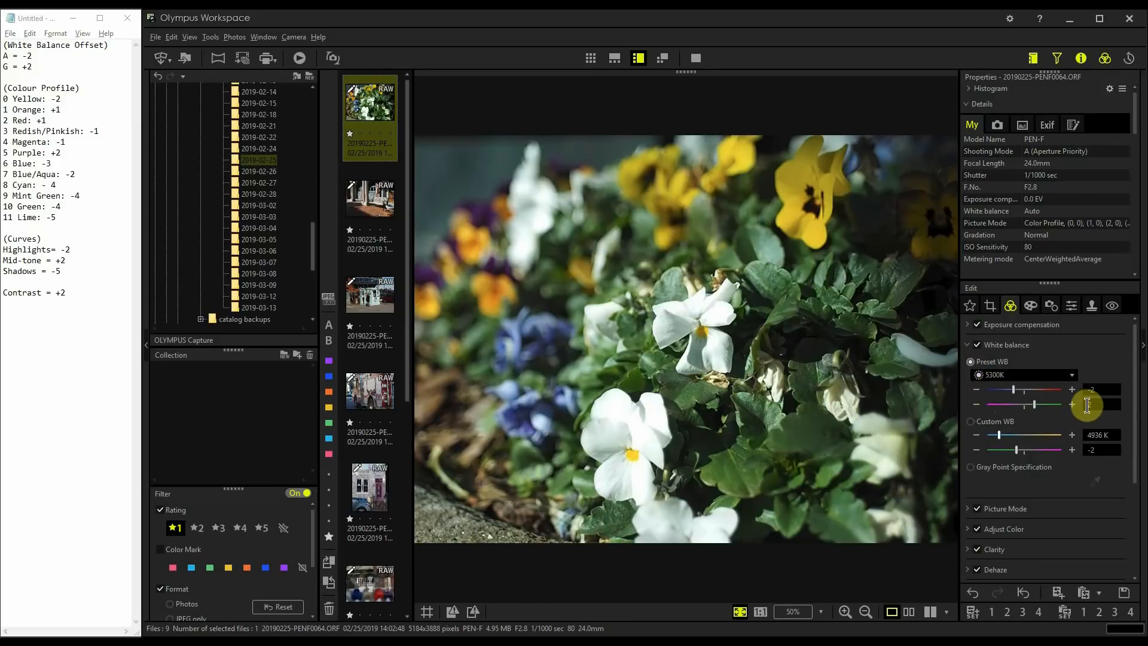
{"action": "left_click", "coordinate": [969, 345]}
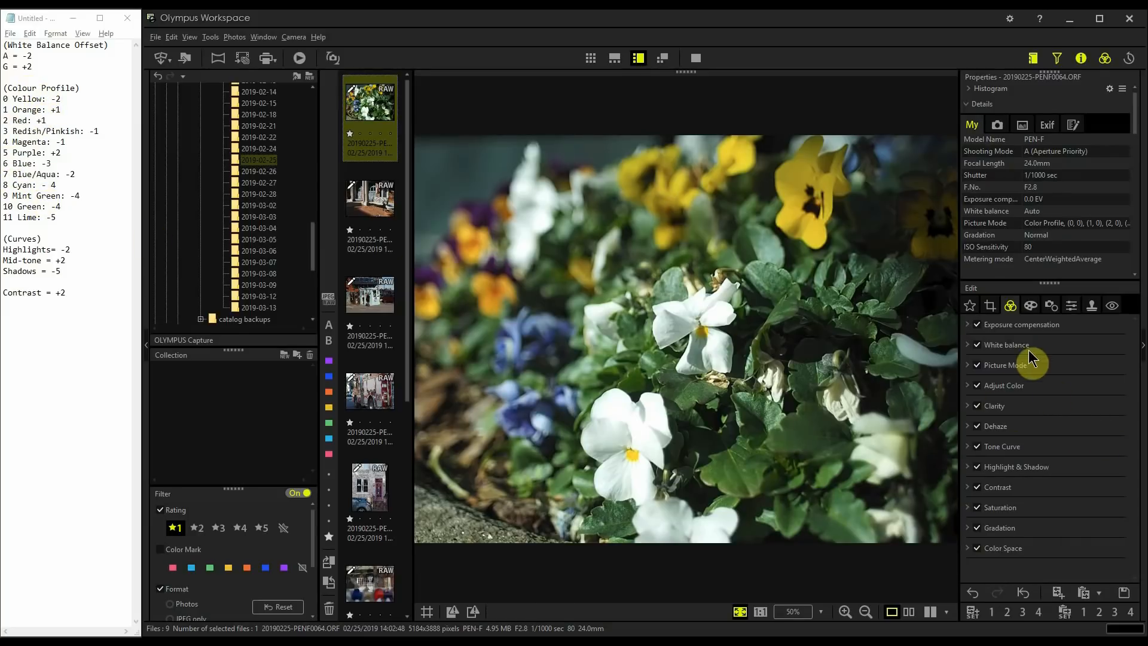
- Look through the Saturation, Luminance and Hue controls of Adjust Color, returning to Saturation
{"action": "left_click", "coordinate": [969, 387]}
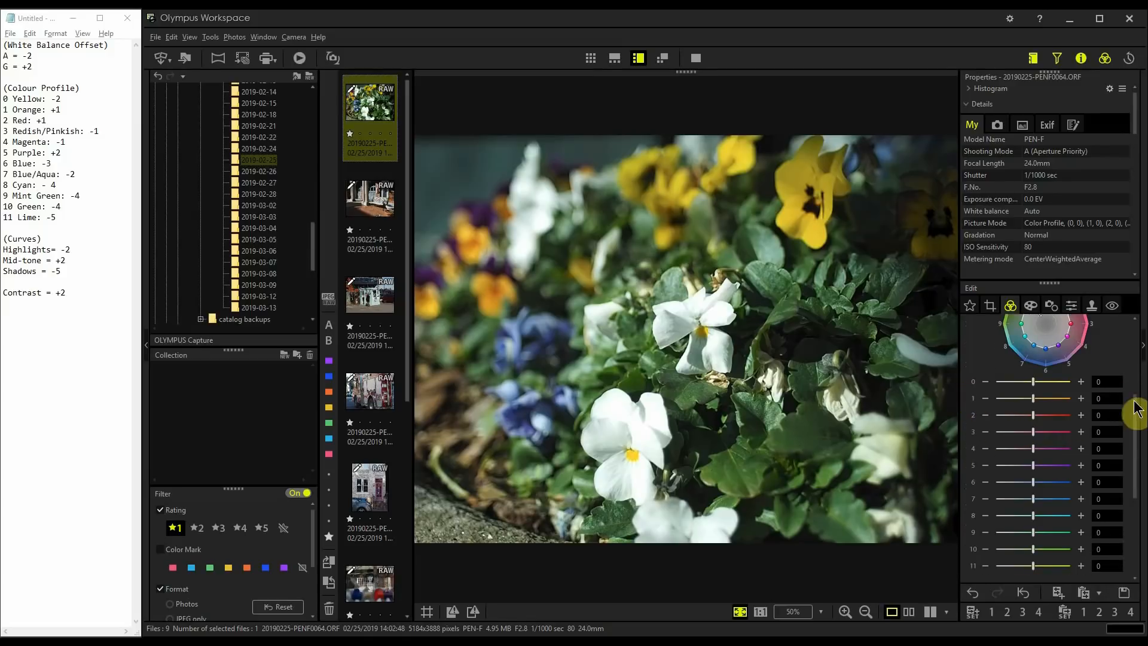
{"action": "scroll", "coordinate": [1136, 405], "scroll_direction": "up", "scroll_amount": 1}
{"action": "scroll", "coordinate": [1136, 405], "scroll_direction": "up", "scroll_amount": 3}
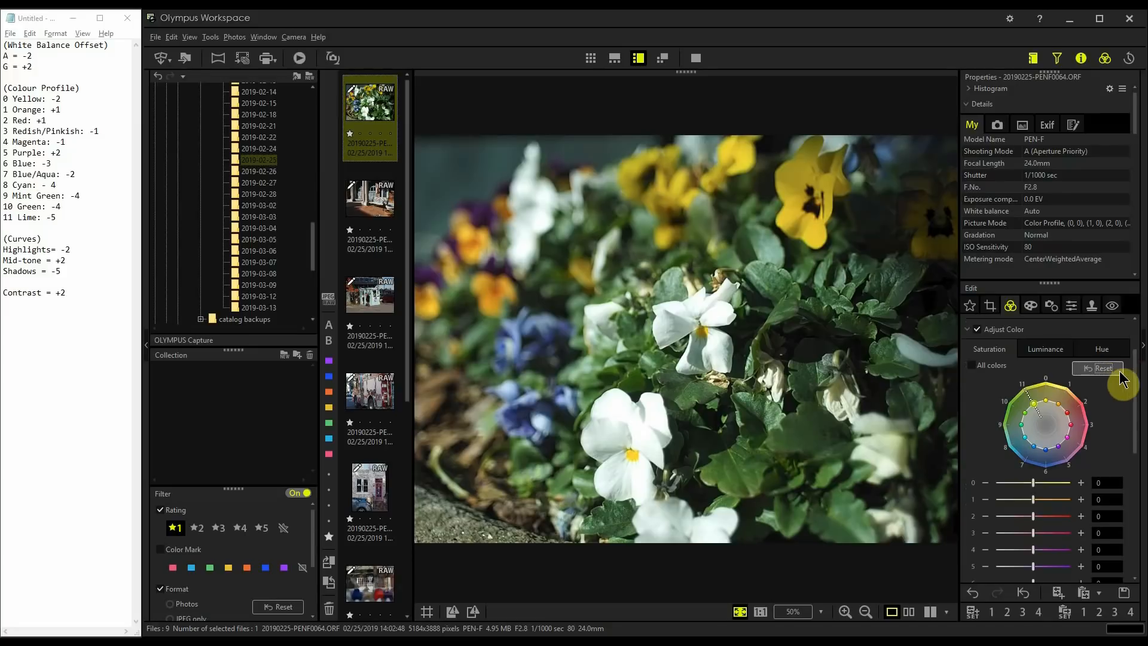
{"action": "left_click", "coordinate": [1069, 354]}
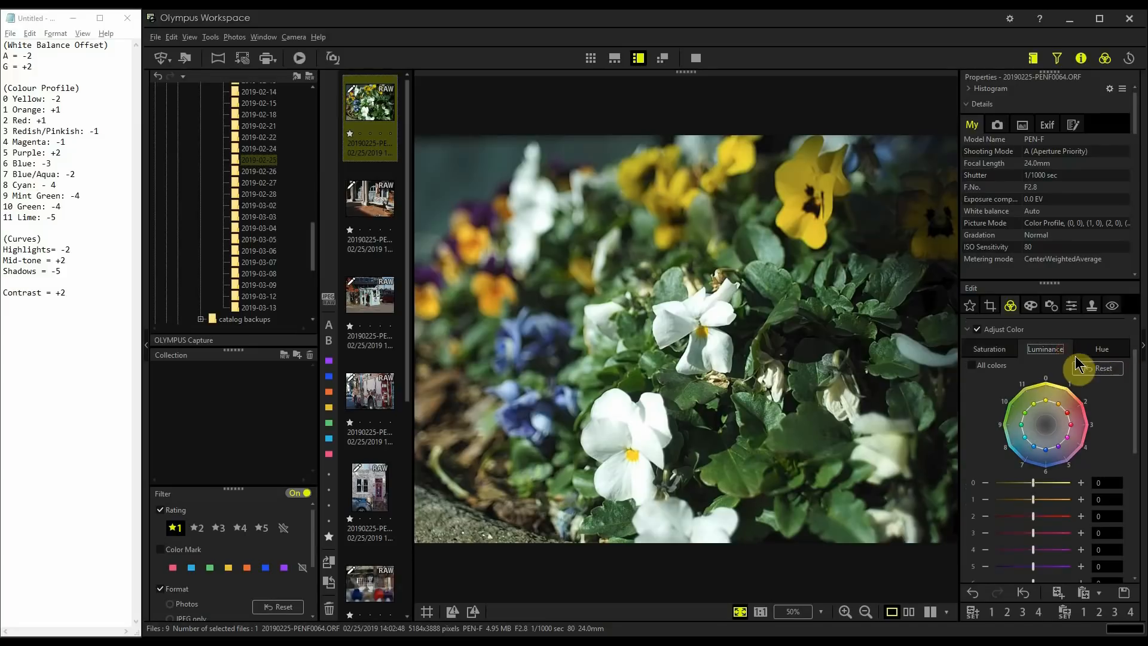
{"action": "left_click", "coordinate": [1102, 350]}
{"action": "left_click", "coordinate": [1085, 366]}
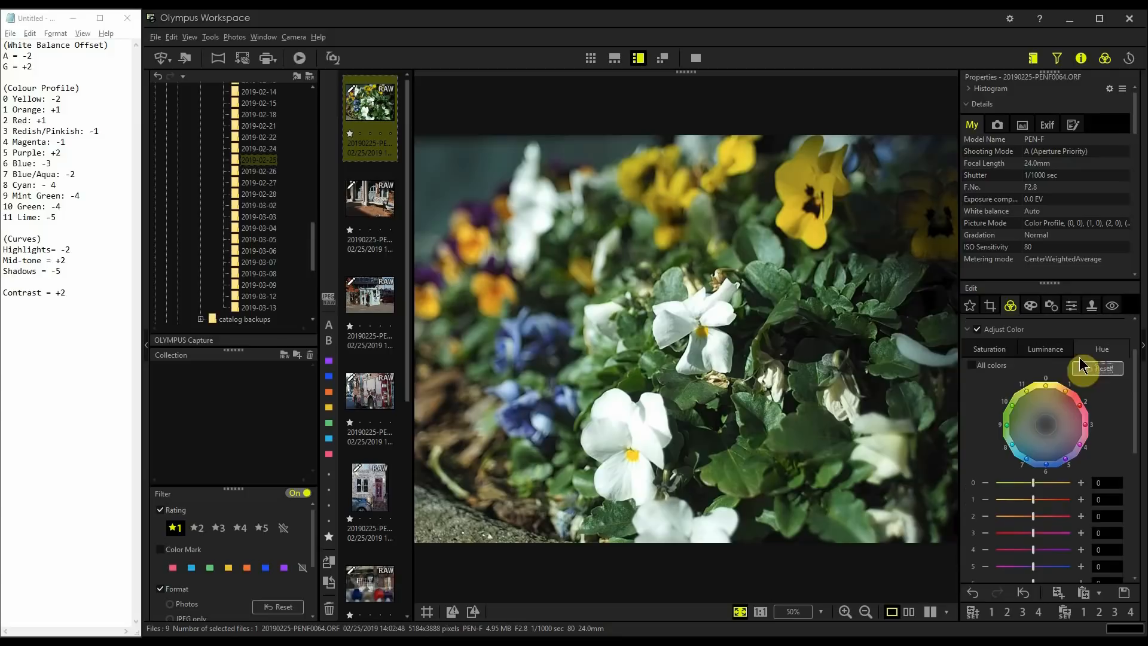
{"action": "left_click", "coordinate": [996, 350]}
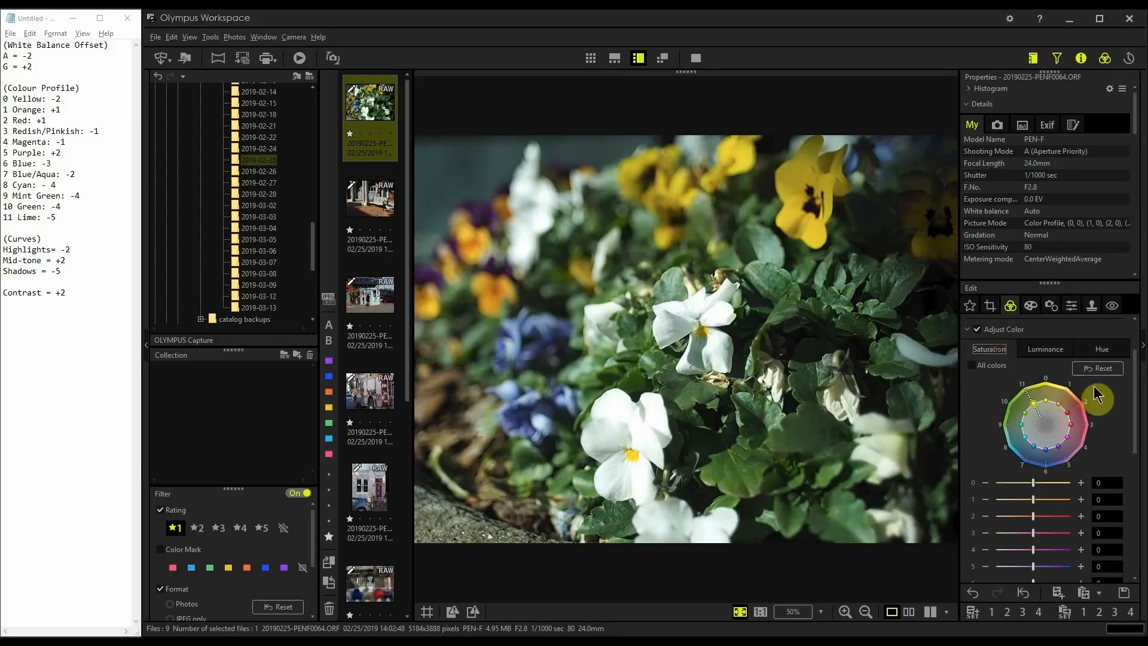
- Set the saturation of yellow (0) to -2, orange (1) to +1 and red (2) to +1
{"action": "left_click", "coordinate": [1135, 393]}
{"action": "left_click_drag", "start_coordinate": [1135, 392], "coordinate": [1133, 443]}
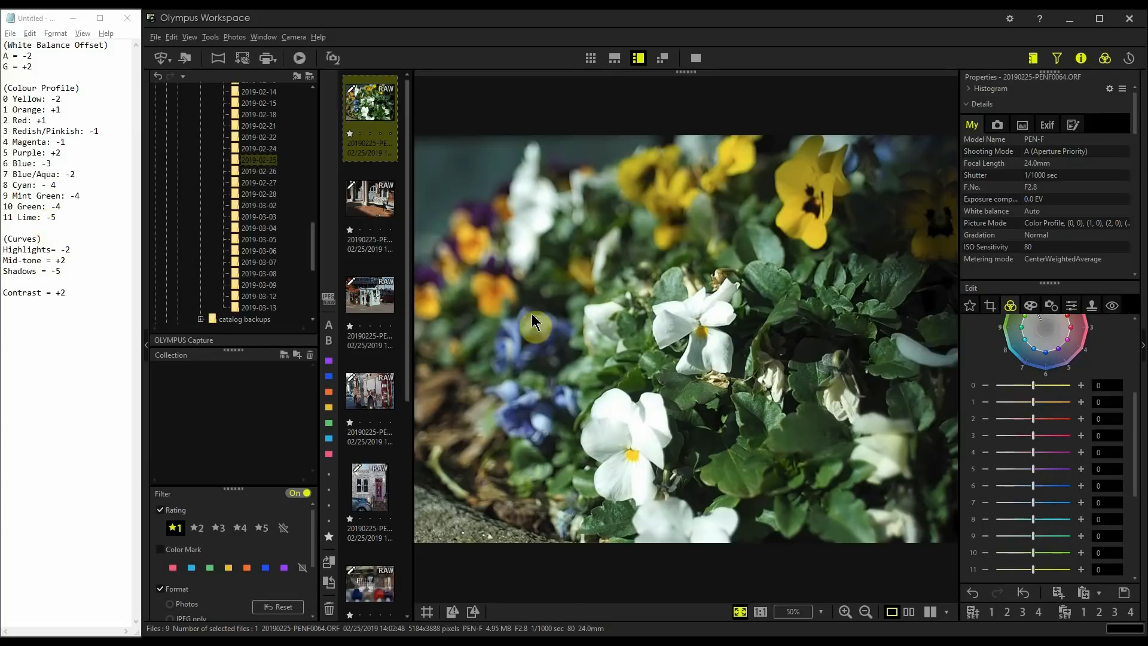
{"action": "left_click", "coordinate": [985, 388]}
{"action": "left_click", "coordinate": [984, 388]}
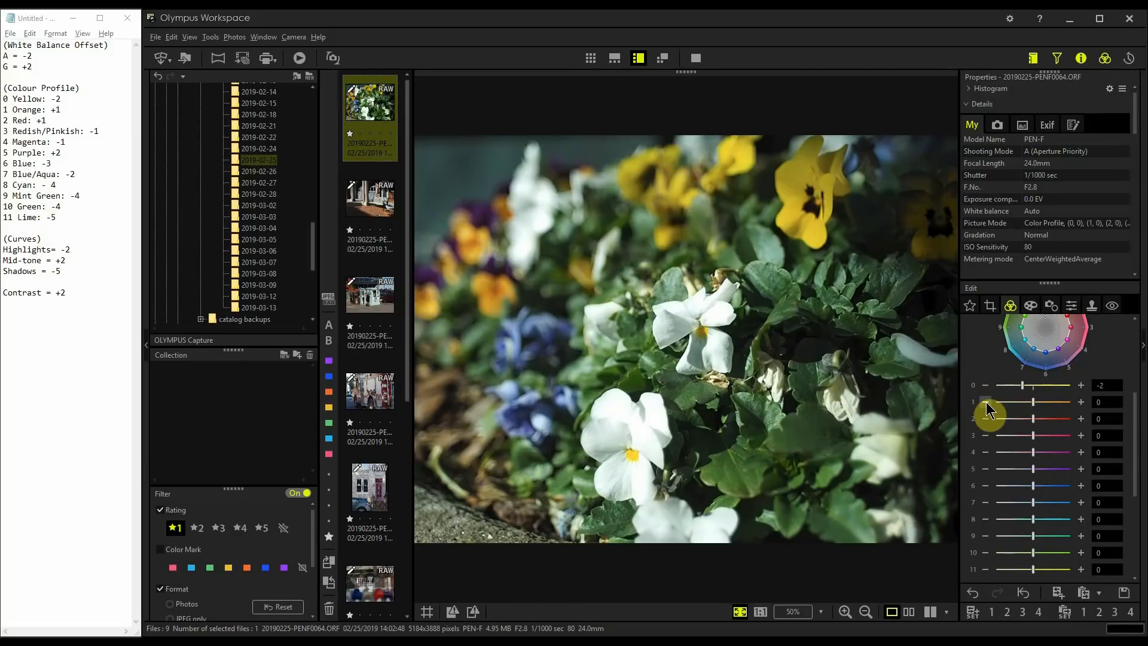
{"action": "left_click", "coordinate": [1081, 403]}
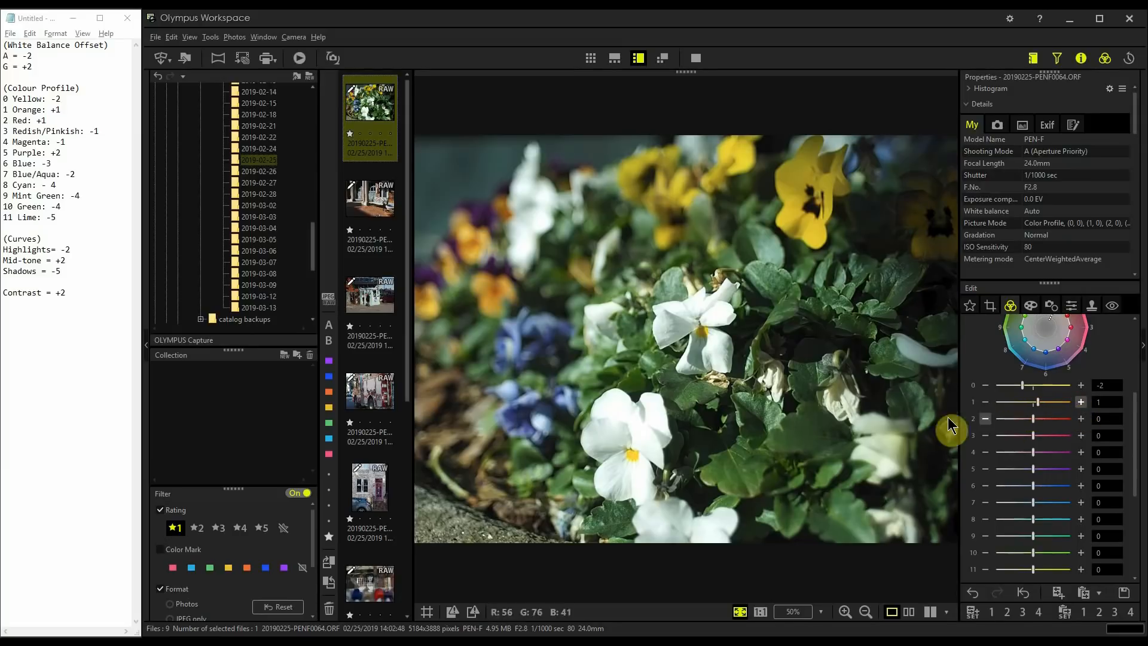
{"action": "left_click", "coordinate": [1081, 418]}
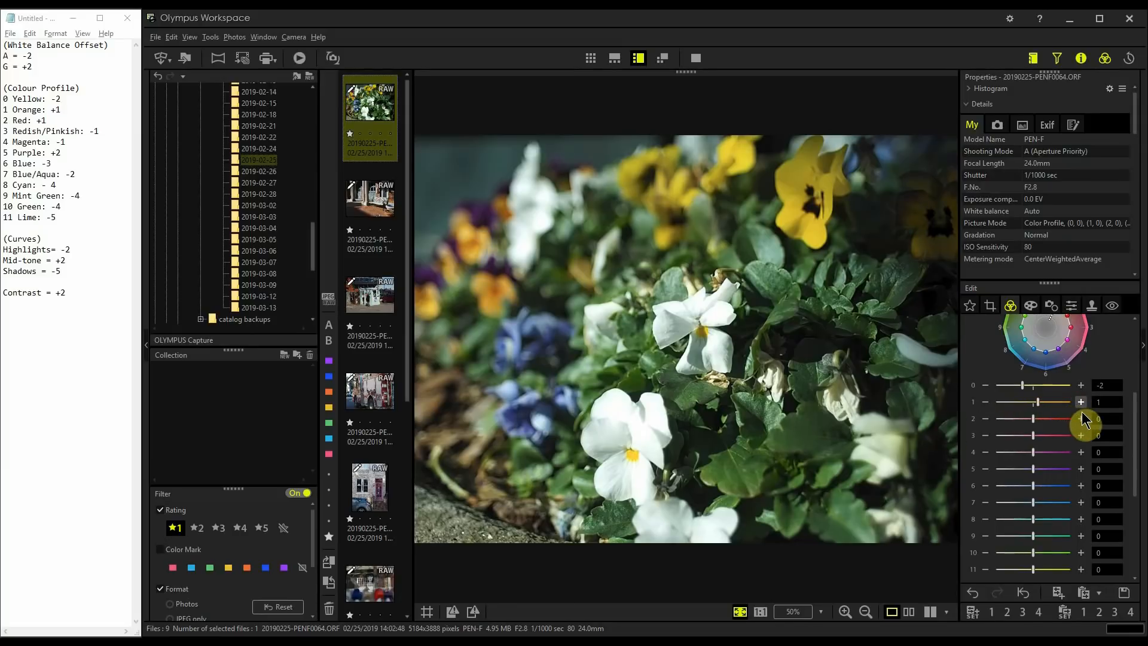
- Set the saturation of reddish pink (3) to -1, magenta (4) to -1 and purple (5) to +2
{"action": "left_click", "coordinate": [984, 436]}
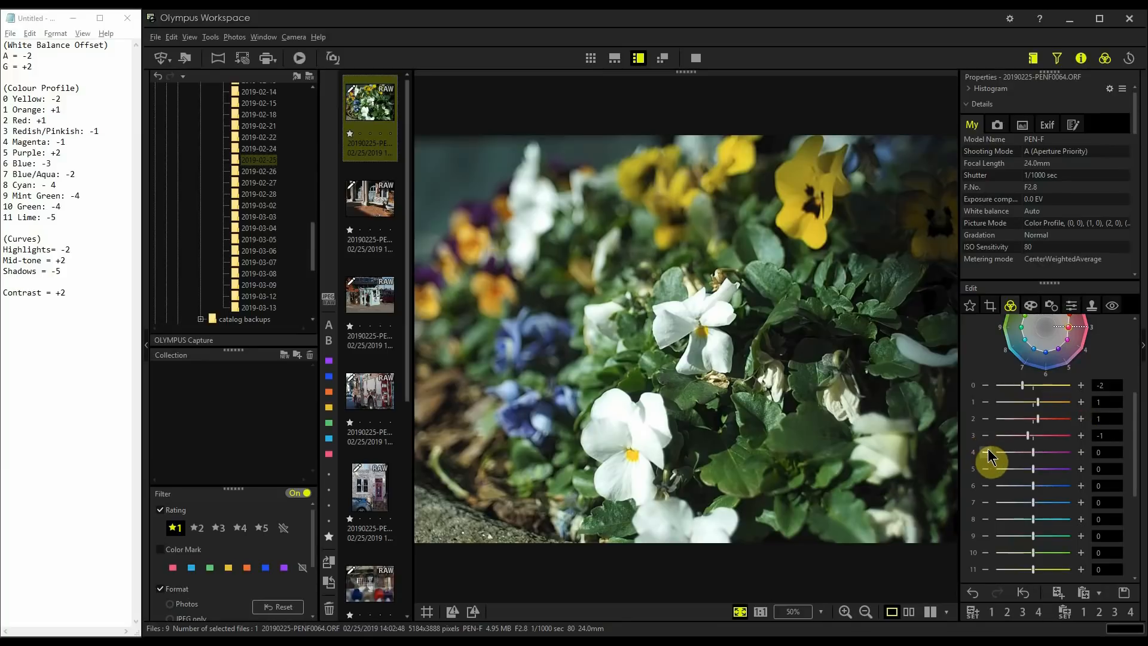
{"action": "left_click", "coordinate": [987, 453]}
{"action": "left_click", "coordinate": [1081, 469]}
{"action": "left_click", "coordinate": [1080, 469]}
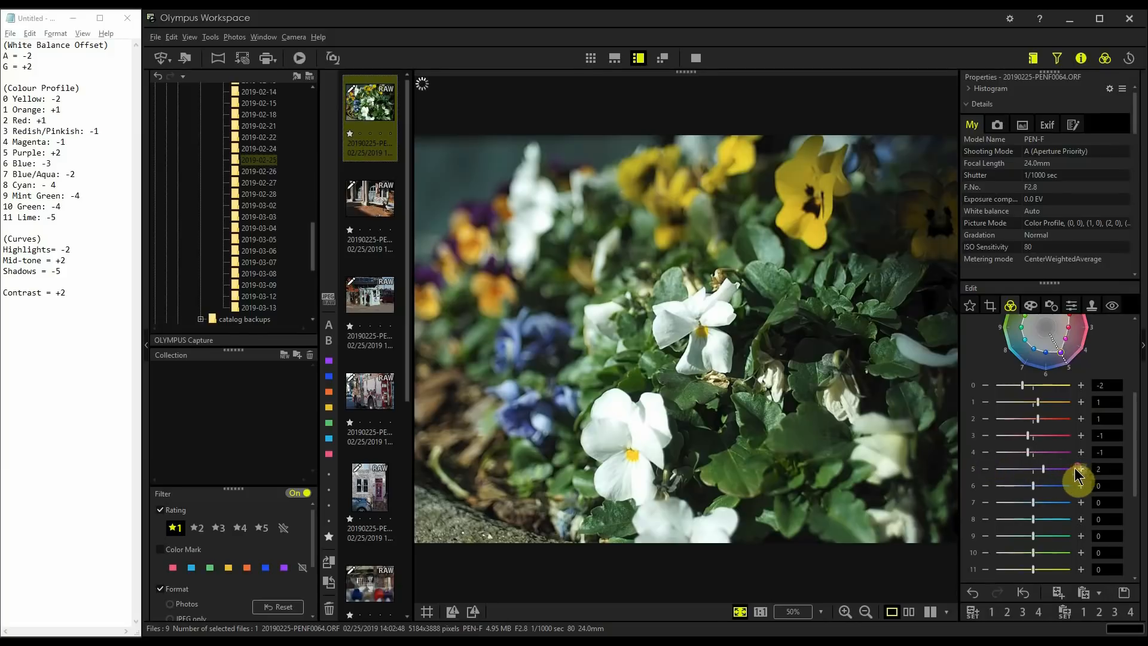
- Set the saturation of blue (6) to -3 and blue/aqua (7) to -2
{"action": "left_click", "coordinate": [986, 485]}
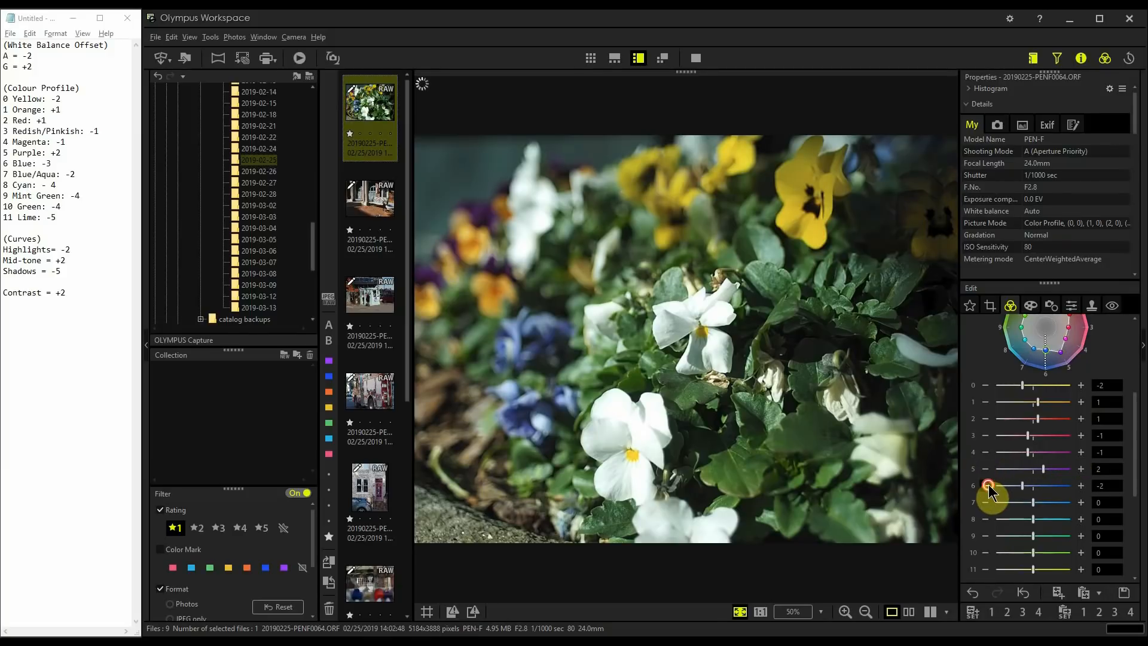
{"action": "left_click", "coordinate": [987, 486]}
{"action": "left_click", "coordinate": [987, 485]}
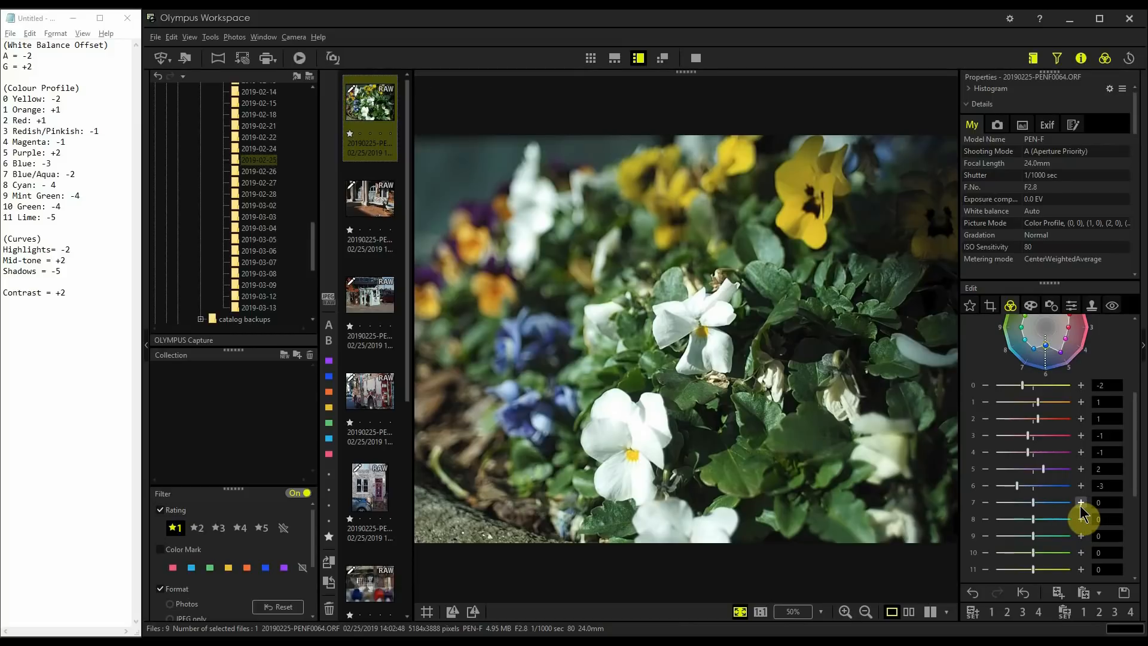
{"action": "left_click", "coordinate": [986, 503]}
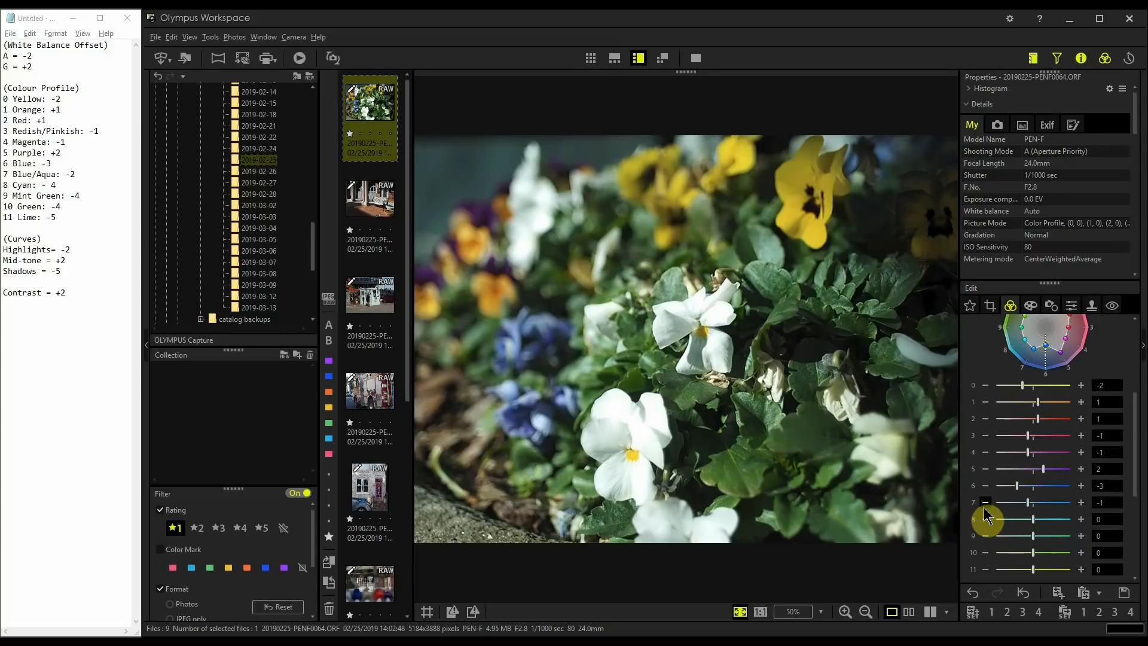
{"action": "left_click", "coordinate": [985, 503]}
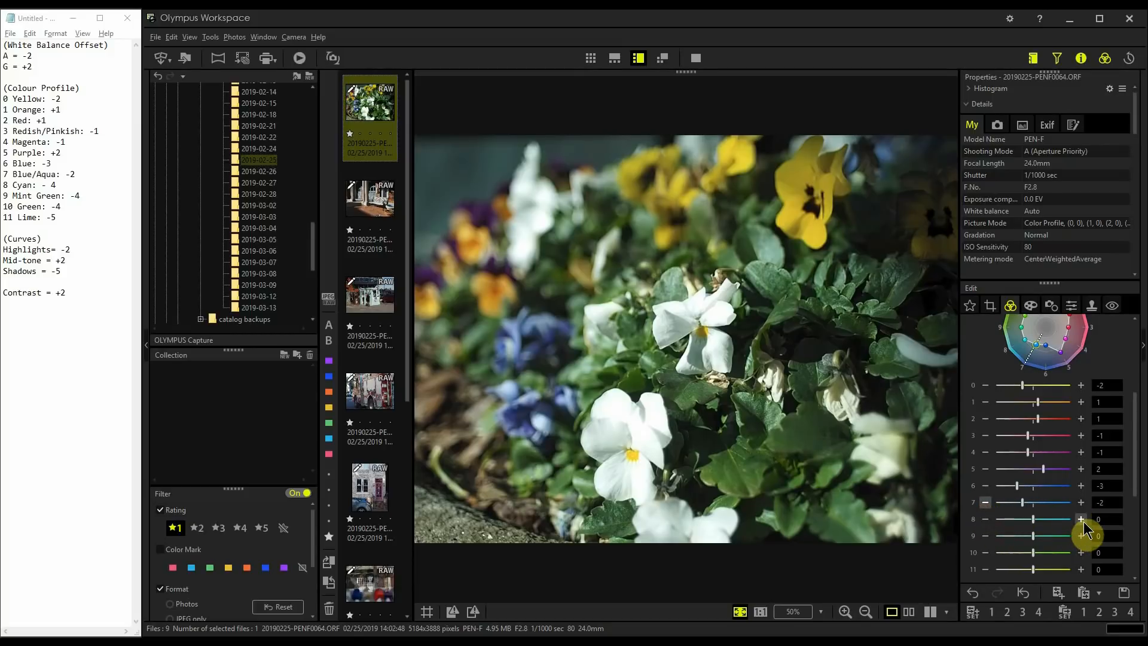
- Lower the saturation of mint green (9) to -7
{"action": "left_click", "coordinate": [986, 536]}
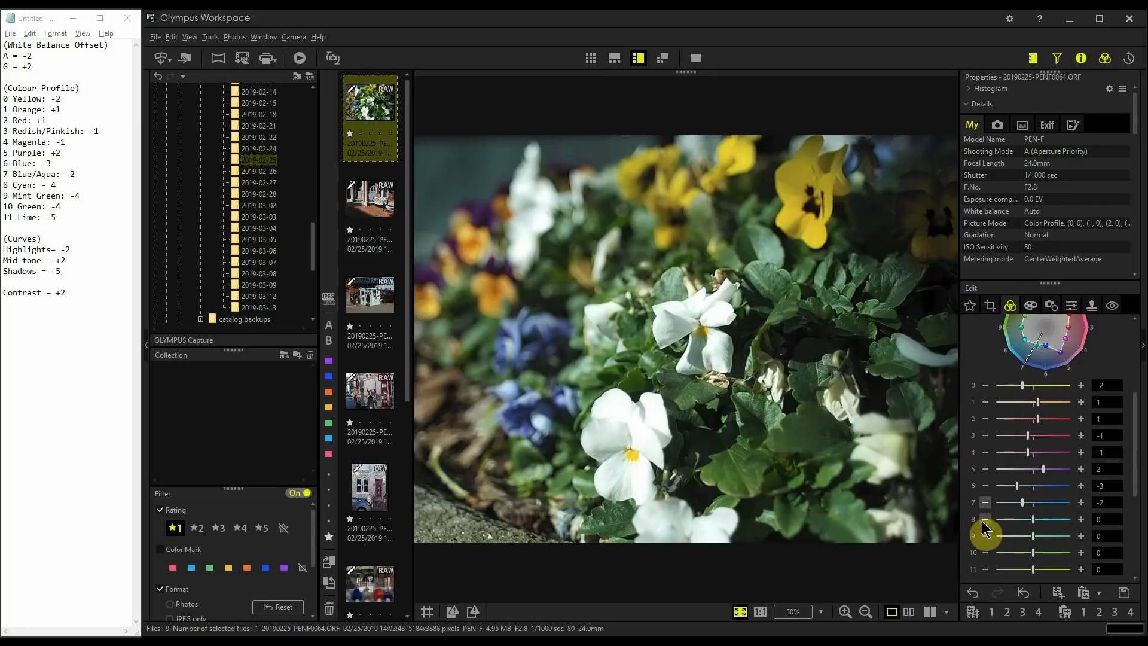
{"action": "left_click", "coordinate": [985, 536]}
{"action": "left_click", "coordinate": [985, 536]}
{"action": "left_click", "coordinate": [986, 536]}
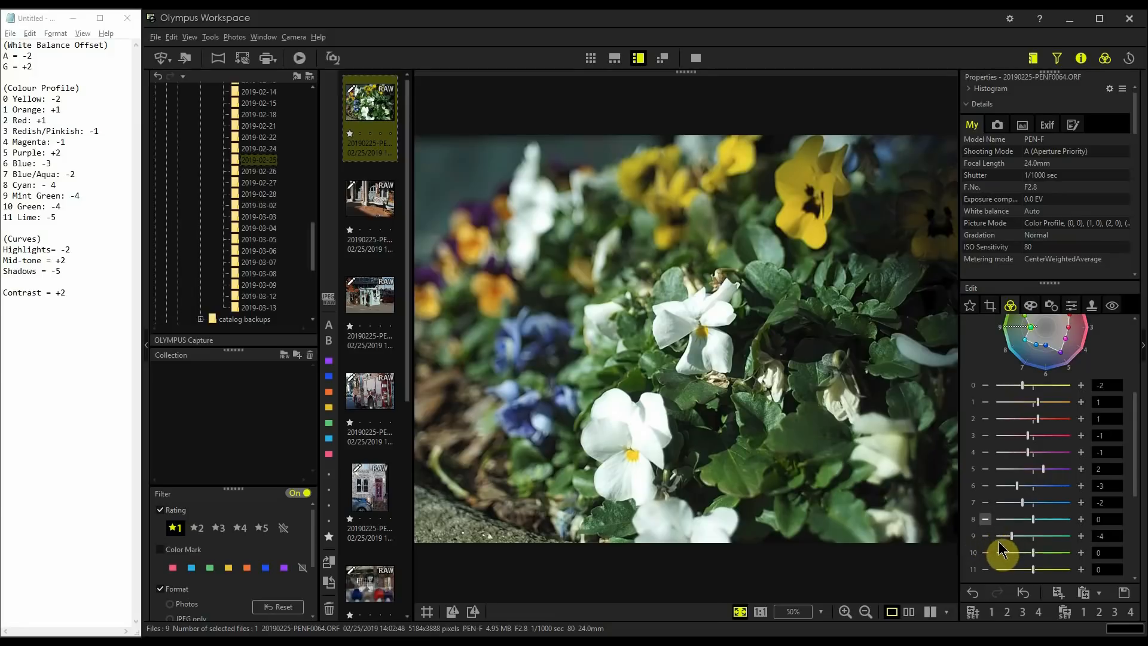
{"action": "left_click", "coordinate": [987, 539]}
{"action": "left_click", "coordinate": [987, 539]}
{"action": "left_click", "coordinate": [987, 538]}
- Set the saturation of both cyan (8) and mint green (9) to -4
{"action": "left_click", "coordinate": [986, 519]}
{"action": "left_click", "coordinate": [986, 520]}
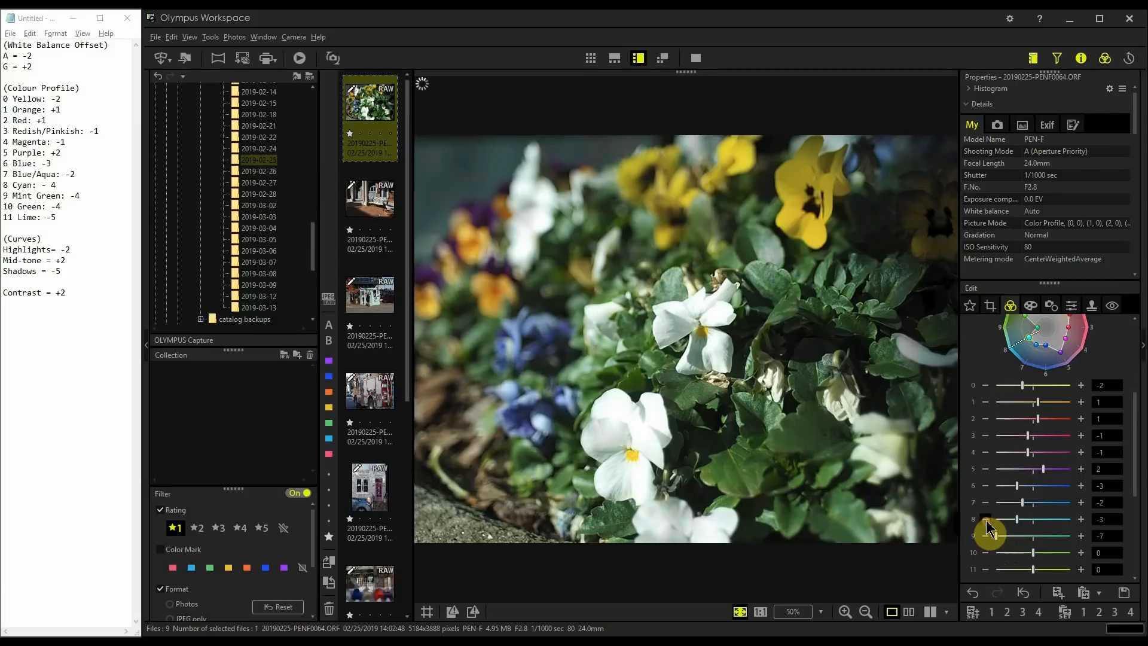
{"action": "left_click", "coordinate": [986, 520]}
{"action": "left_click", "coordinate": [986, 520]}
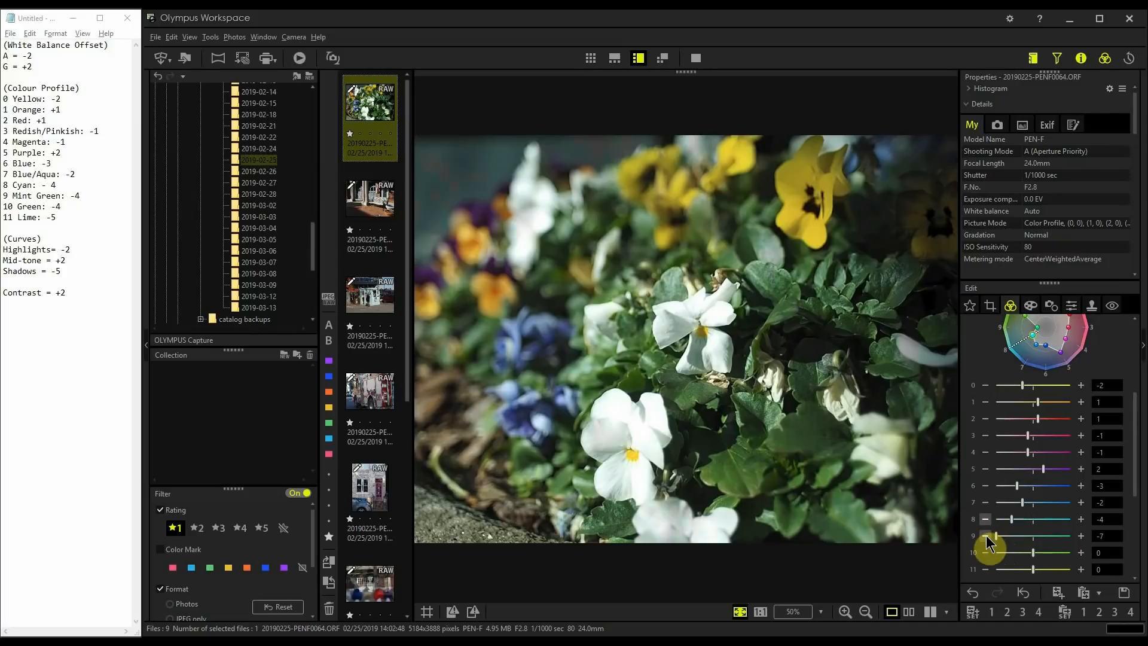
{"action": "left_click", "coordinate": [1082, 536]}
{"action": "left_click", "coordinate": [1081, 537]}
{"action": "left_click", "coordinate": [1081, 537]}
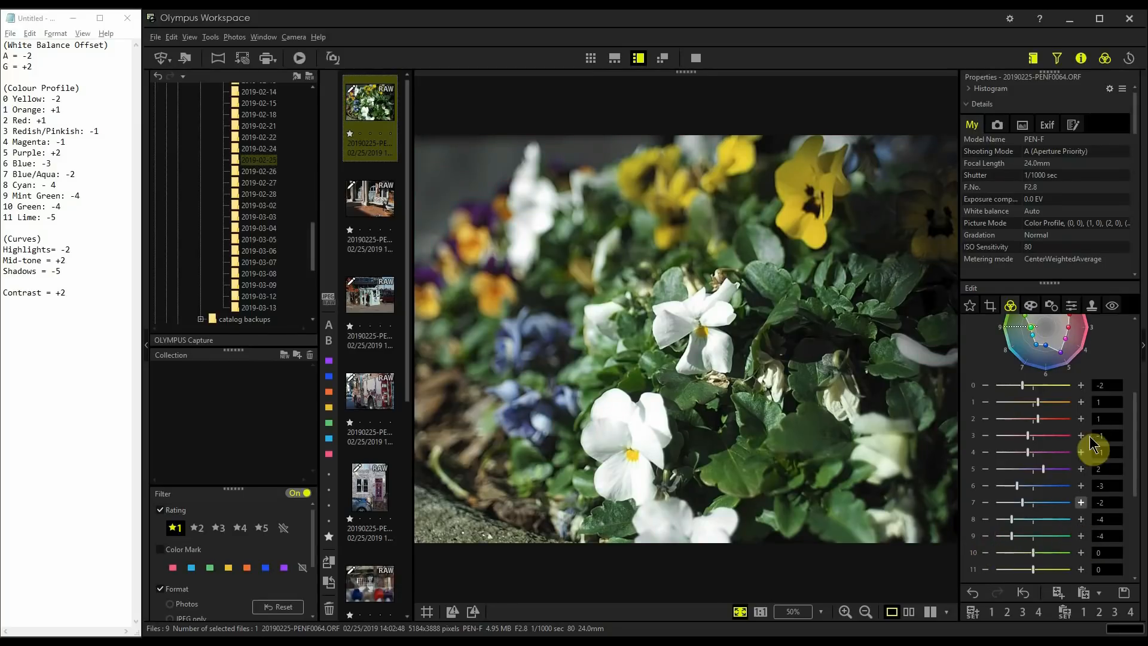
- Set the saturation of green (10) to -4 and lime (11) to -5
{"action": "left_click", "coordinate": [987, 553]}
{"action": "left_click", "coordinate": [987, 553]}
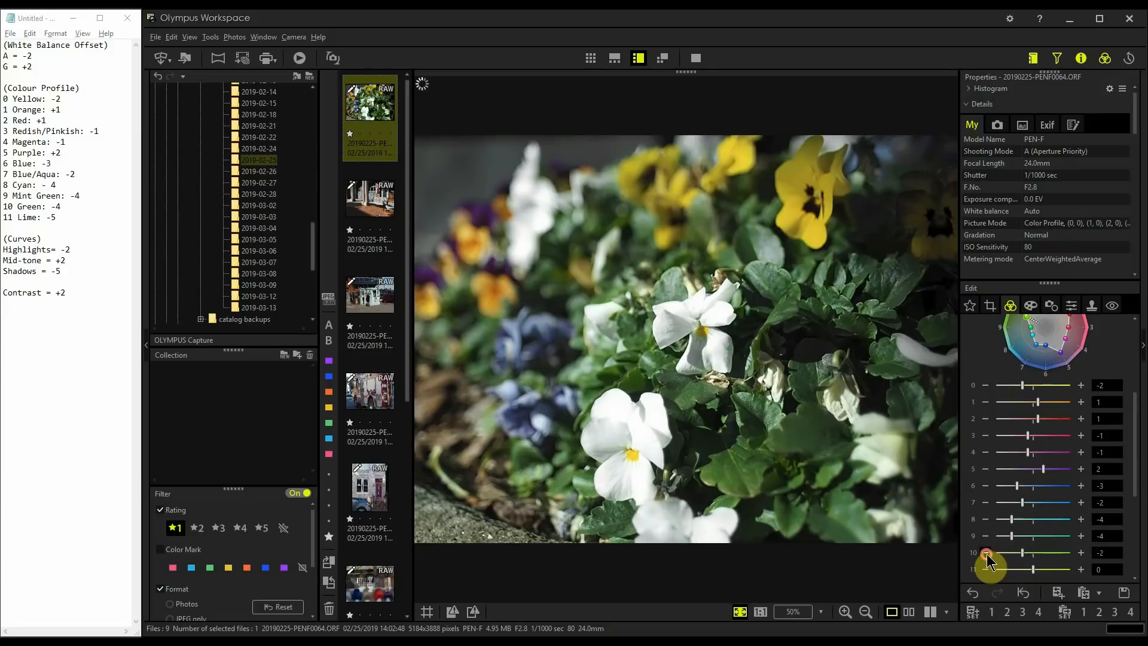
{"action": "left_click", "coordinate": [987, 553]}
{"action": "left_click", "coordinate": [987, 553]}
{"action": "left_click", "coordinate": [987, 570]}
{"action": "left_click", "coordinate": [987, 569]}
{"action": "left_click", "coordinate": [987, 570]}
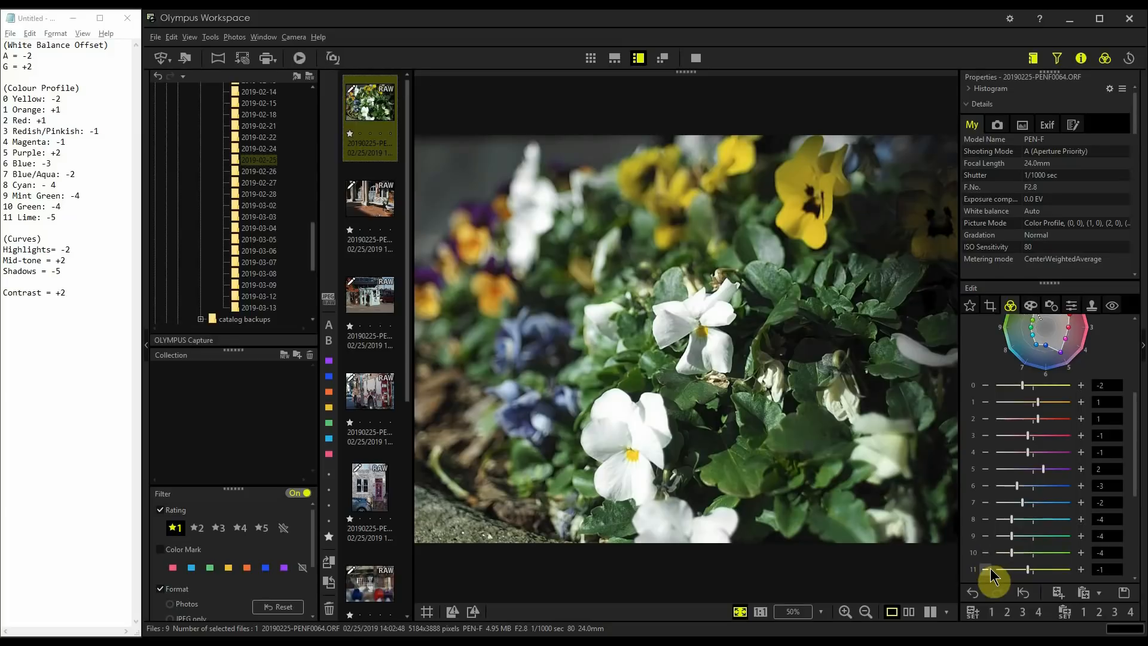
{"action": "left_click", "coordinate": [987, 570]}
{"action": "left_click", "coordinate": [987, 570]}
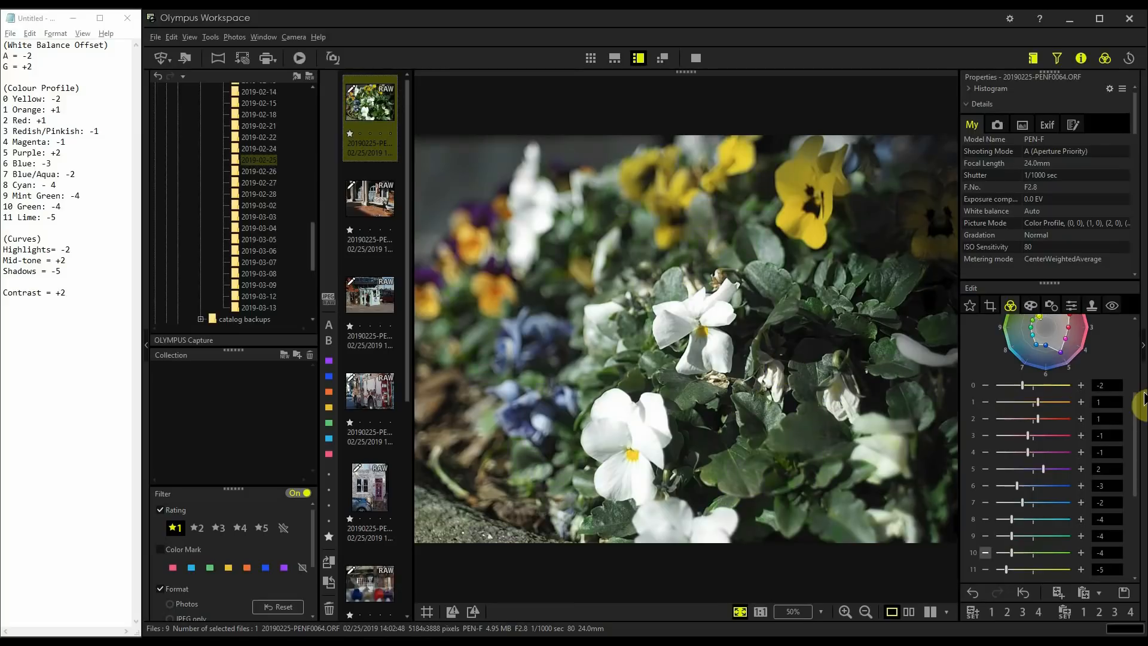
{"action": "left_click_drag", "start_coordinate": [1138, 415], "coordinate": [1139, 395]}
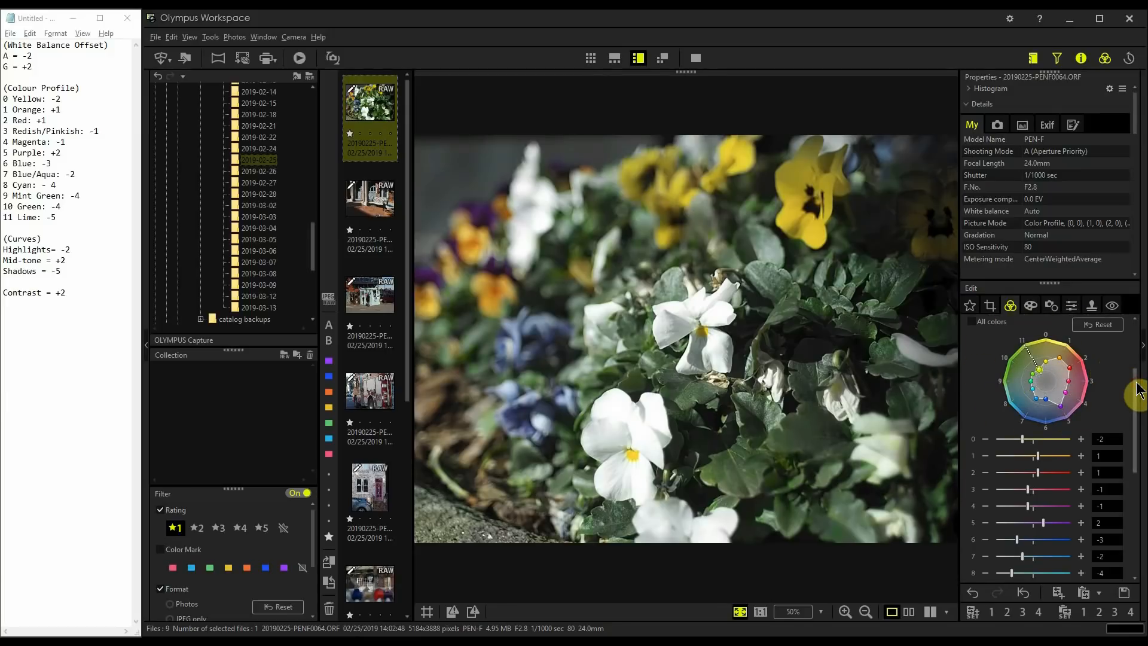
{"action": "left_click_drag", "start_coordinate": [1138, 385], "coordinate": [1138, 371]}
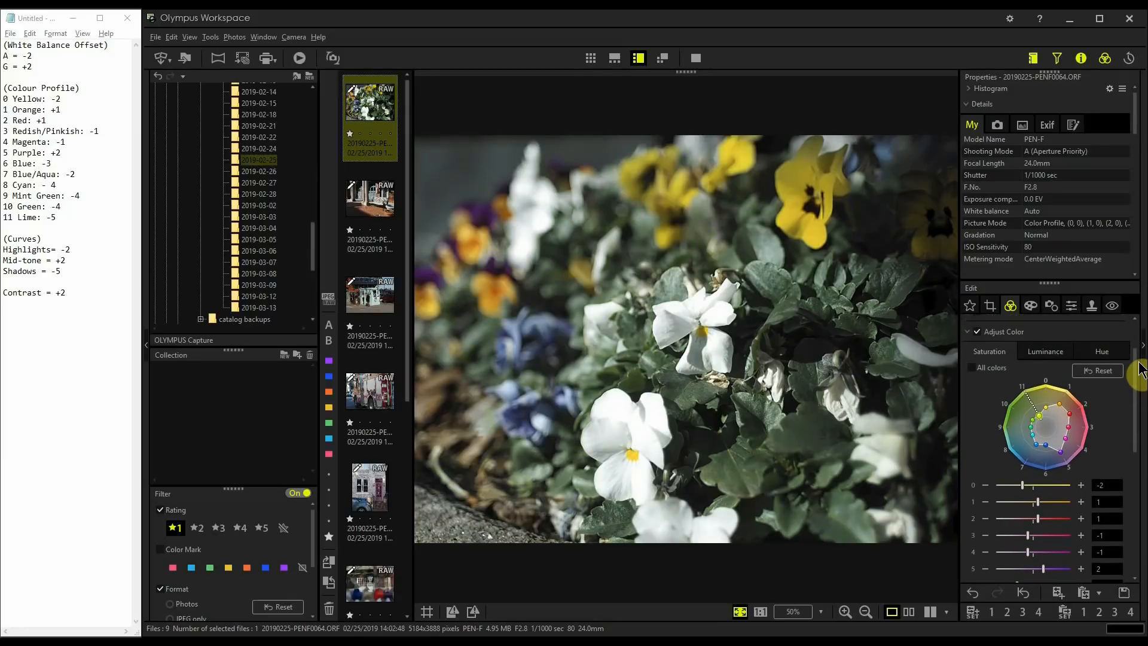
- In the Highlight & Shadow adjustment, set the highlight to -2 and the midtone to +2
{"action": "left_click", "coordinate": [968, 332]}
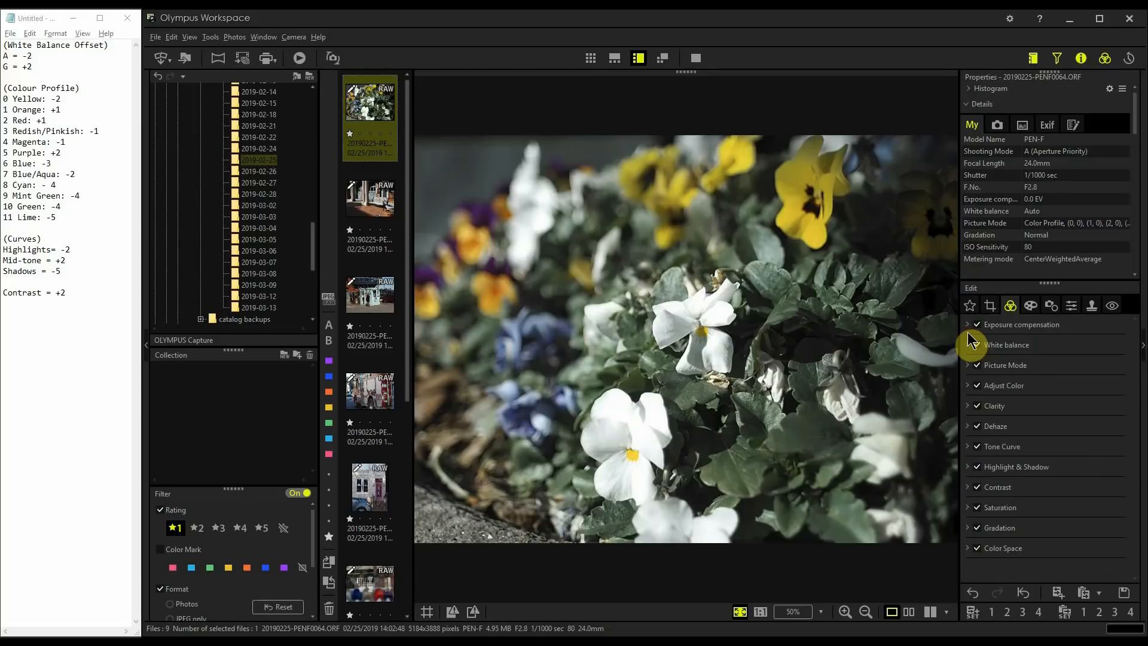
{"action": "left_click", "coordinate": [967, 467]}
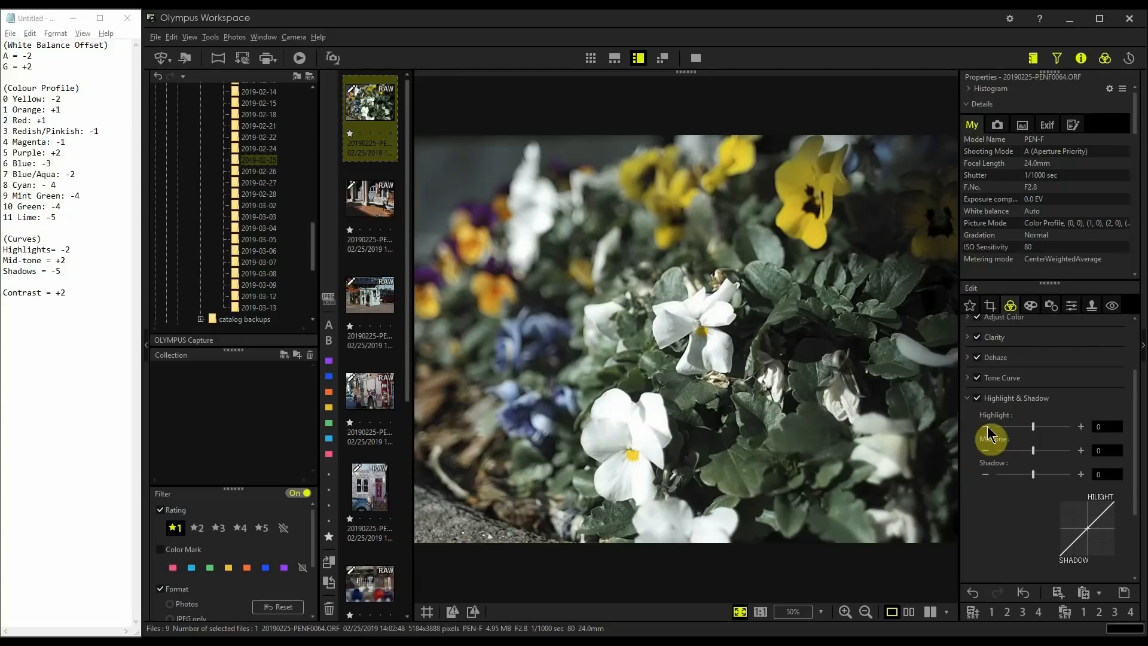
{"action": "left_click", "coordinate": [985, 426]}
{"action": "left_click", "coordinate": [985, 426]}
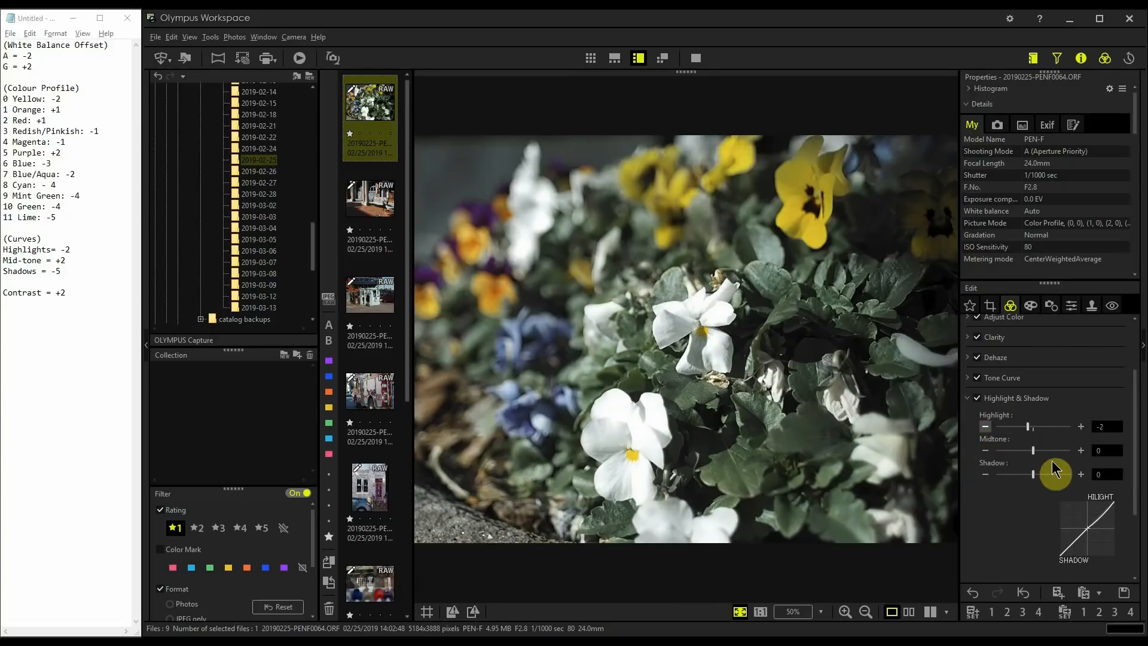
{"action": "left_click", "coordinate": [1081, 450]}
{"action": "left_click", "coordinate": [1081, 451]}
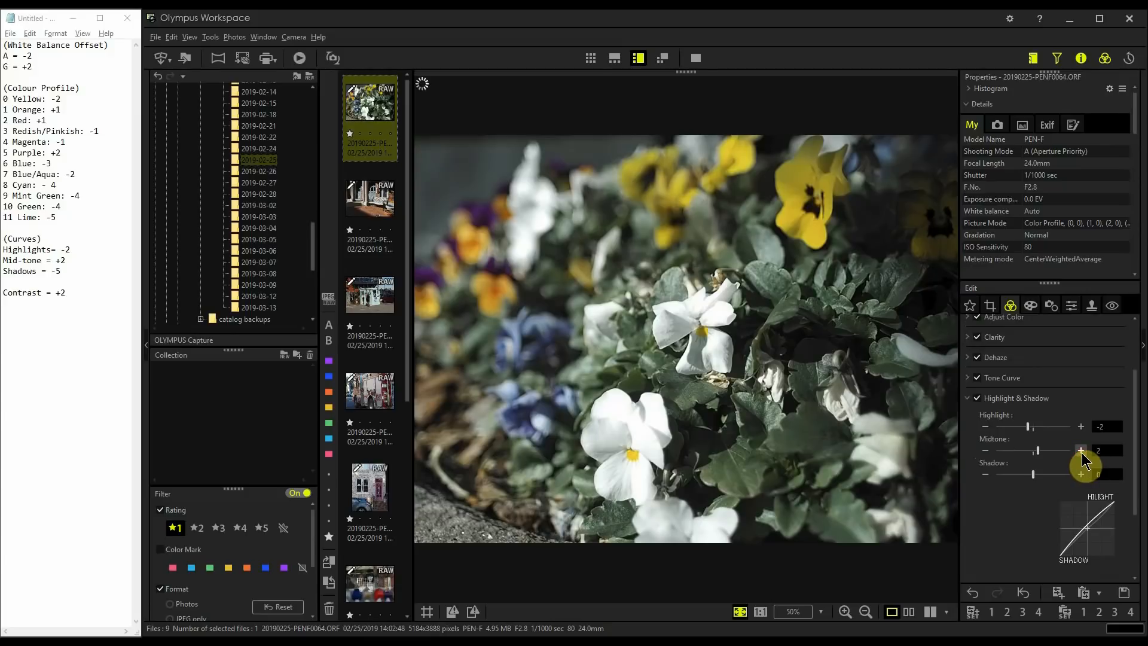
- Set the shadow to -5 and close the Highlight & Shadow adjustment
{"action": "left_click", "coordinate": [986, 475]}
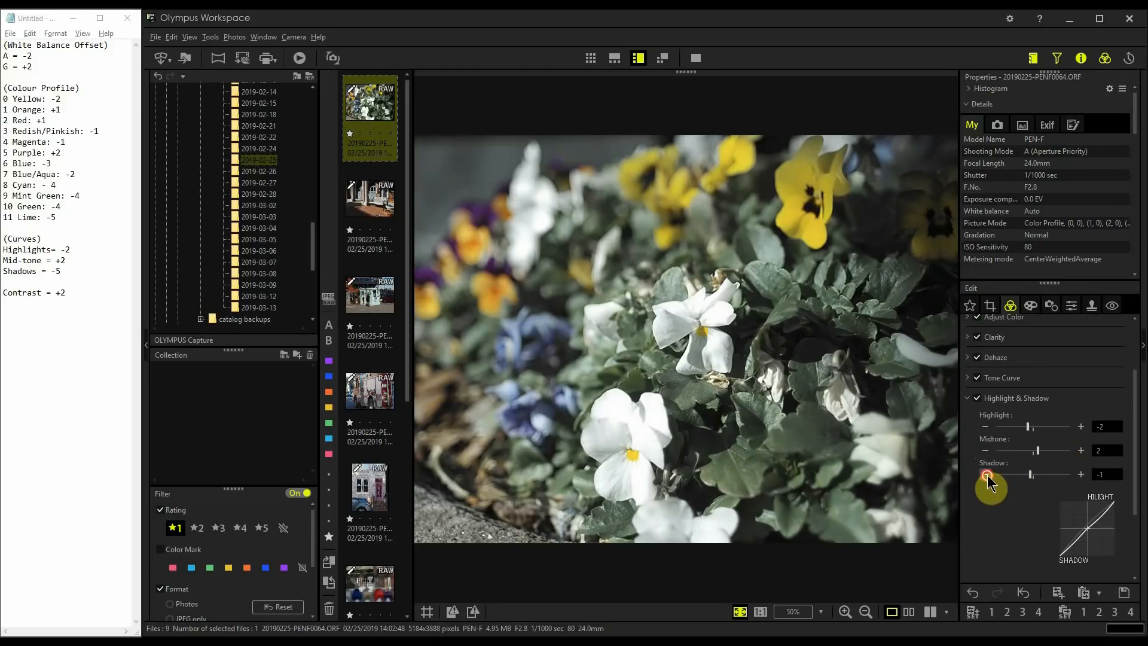
{"action": "left_click", "coordinate": [986, 475]}
{"action": "left_click", "coordinate": [986, 474]}
{"action": "left_click", "coordinate": [986, 475]}
{"action": "left_click", "coordinate": [986, 474]}
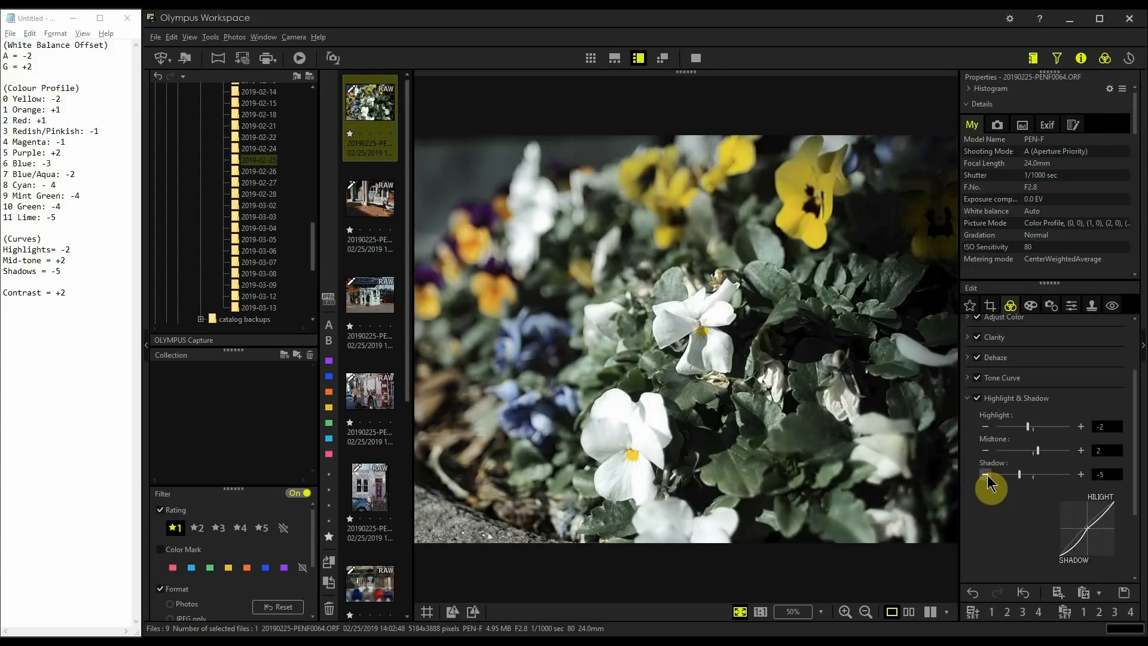
{"action": "left_click", "coordinate": [969, 398]}
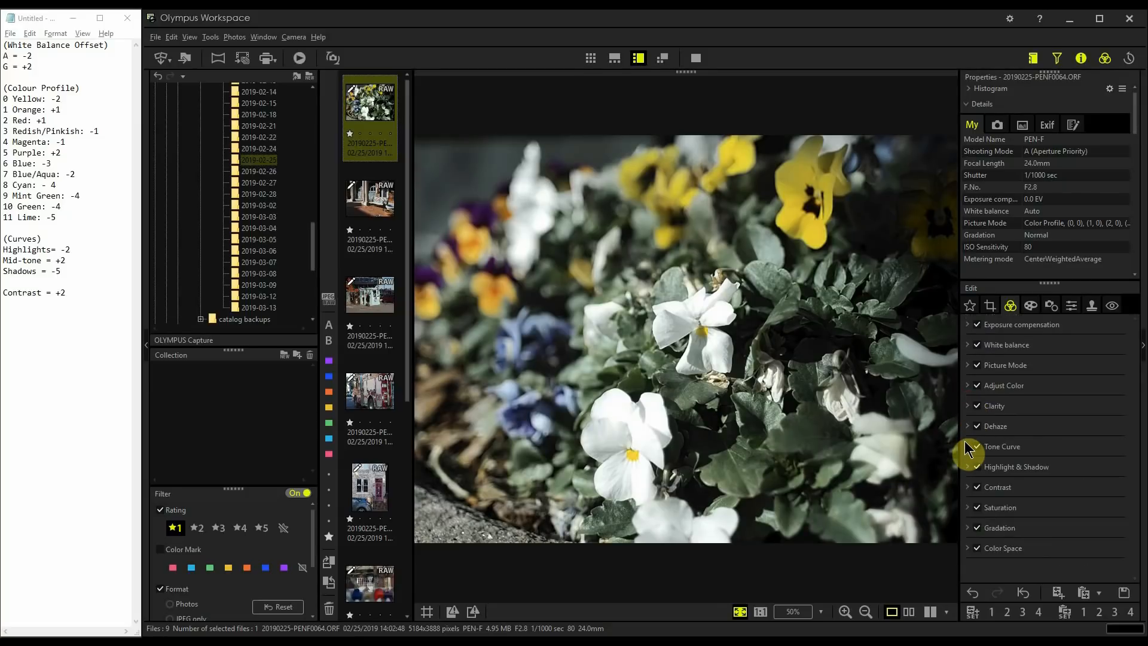
- Set the photo's contrast to +2.0 and close the Contrast adjustment
{"action": "left_click", "coordinate": [968, 489]}
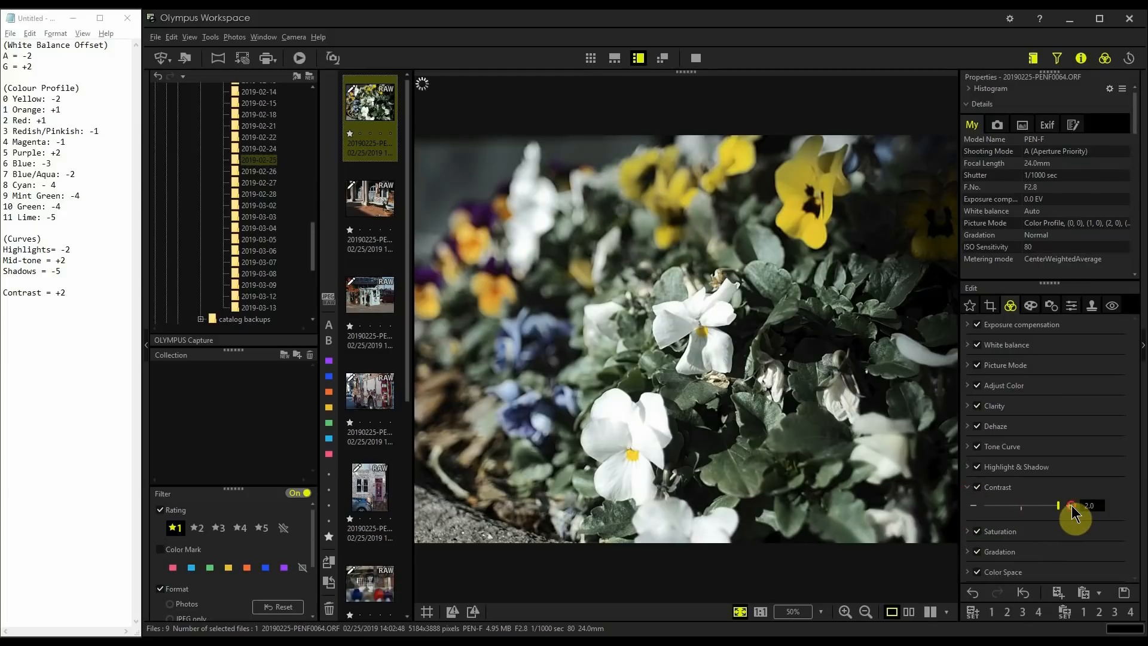
{"action": "left_click", "coordinate": [1070, 505]}
{"action": "left_click", "coordinate": [1070, 505]}
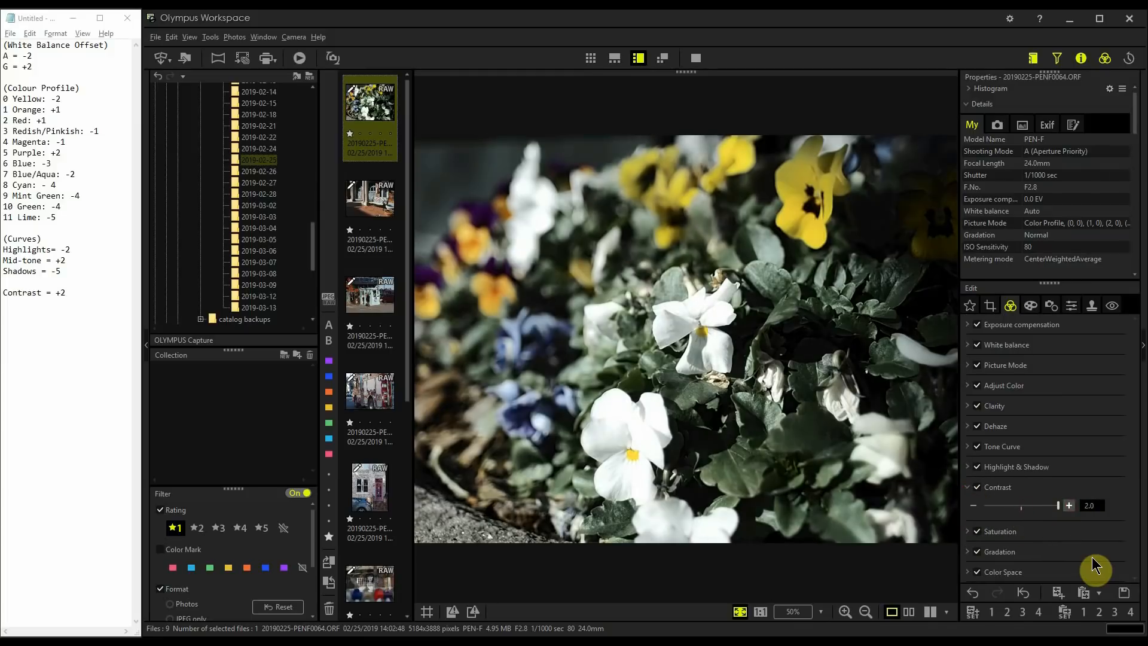
{"action": "left_click", "coordinate": [970, 488]}
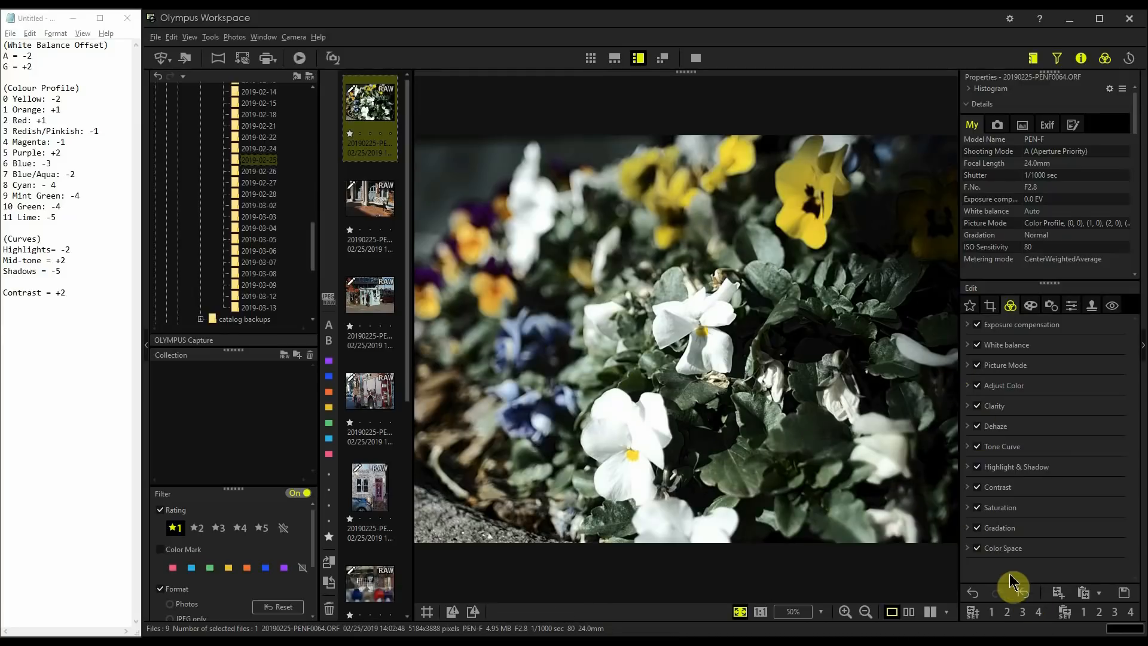
- Register the flower photo's edit settings in preset slot 4, replacing the name "kodachrome shaded" with a new setting name
{"action": "left_click", "coordinate": [1035, 612]}
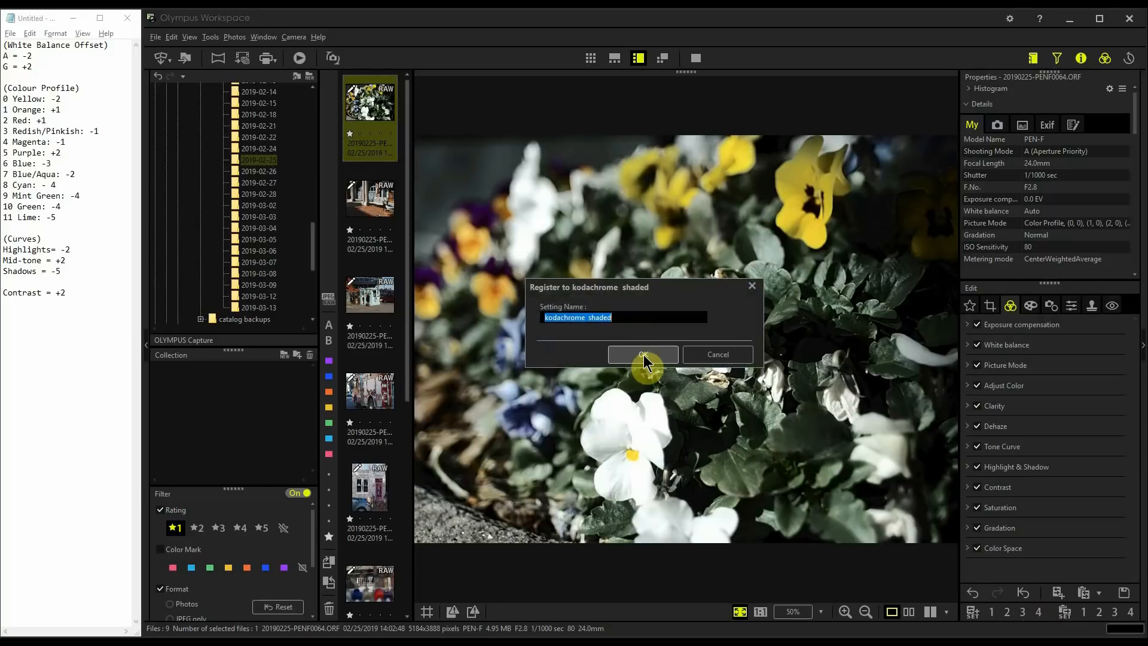
{"action": "left_click", "coordinate": [633, 317]}
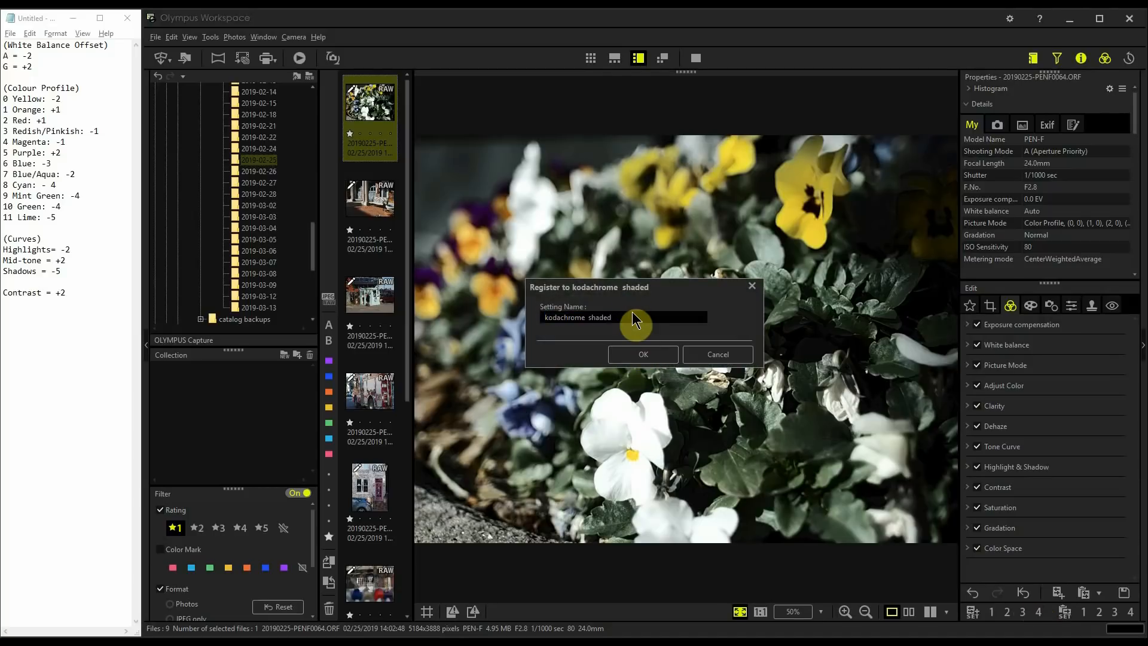
{"action": "left_click_drag", "start_coordinate": [546, 317], "coordinate": [605, 317]}
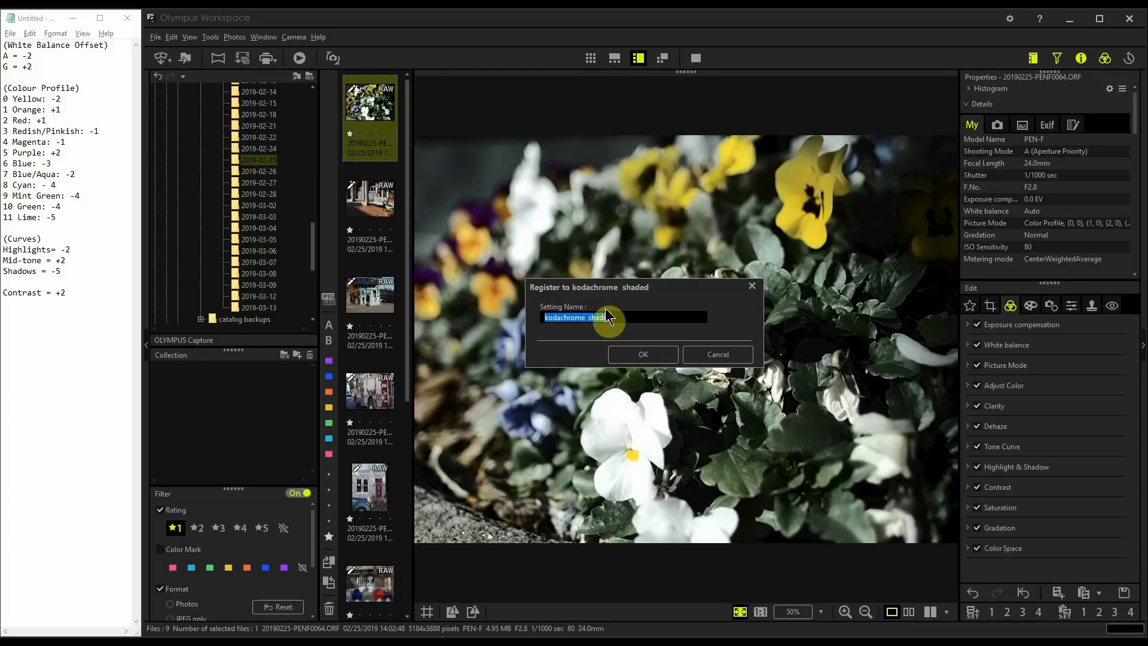
{"action": "type", "text": "ko"}
{"action": "left_click", "coordinate": [636, 354]}
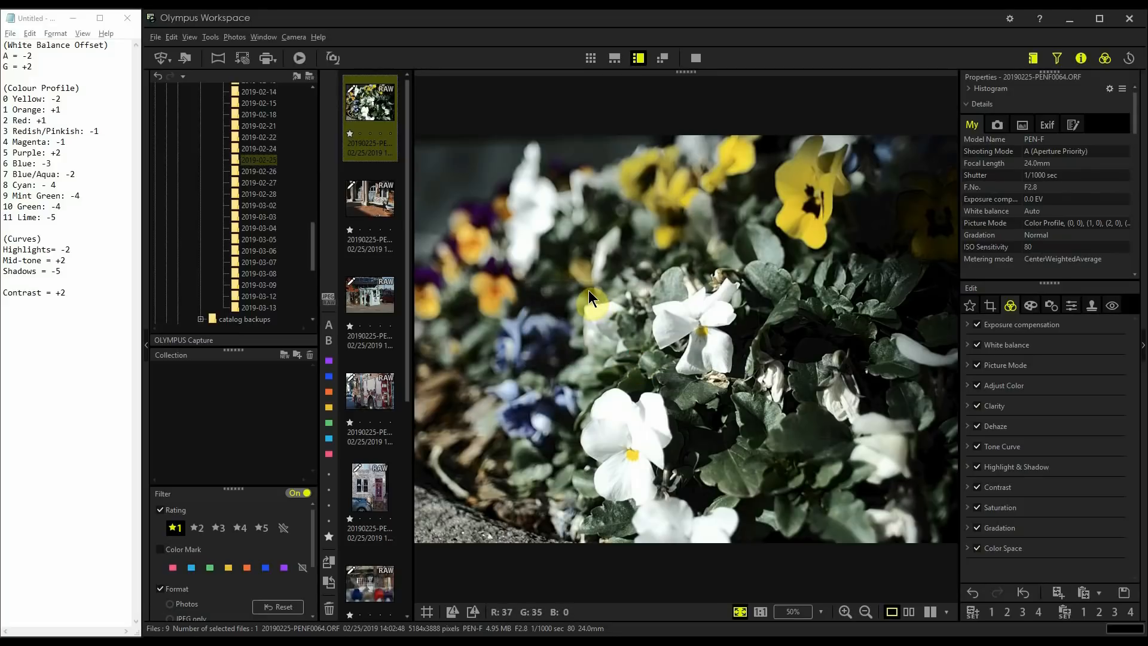
- Paste all edit settings of preset 4 onto the bench photo 20190225-PENF0090.ORF
{"action": "left_click", "coordinate": [374, 201]}
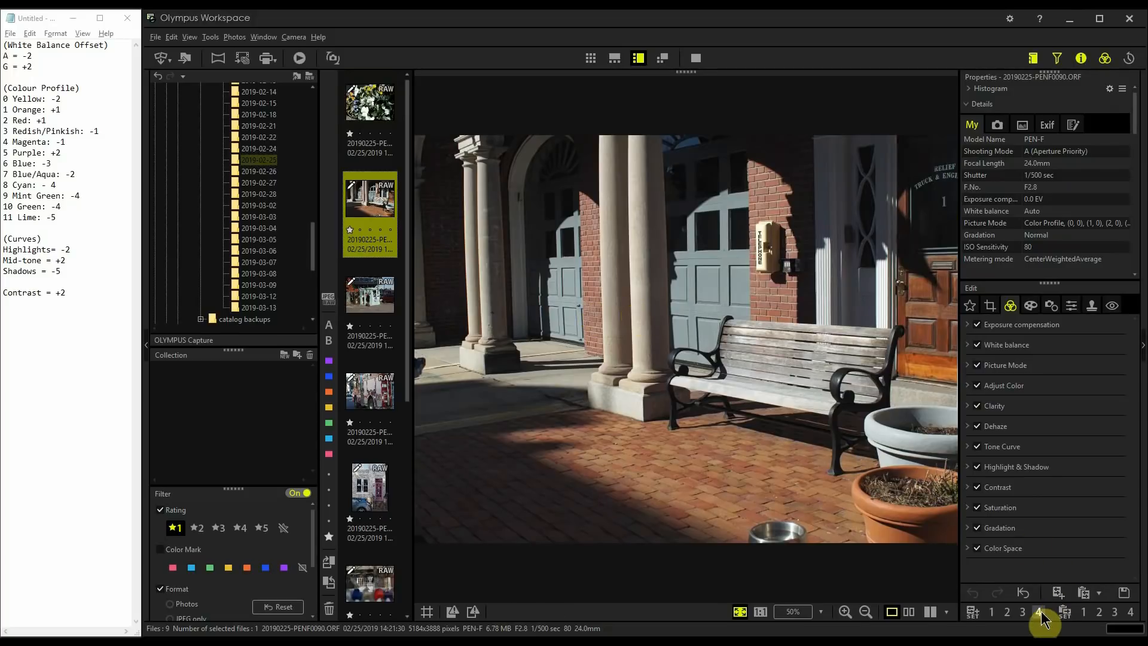
{"action": "left_click", "coordinate": [1133, 622]}
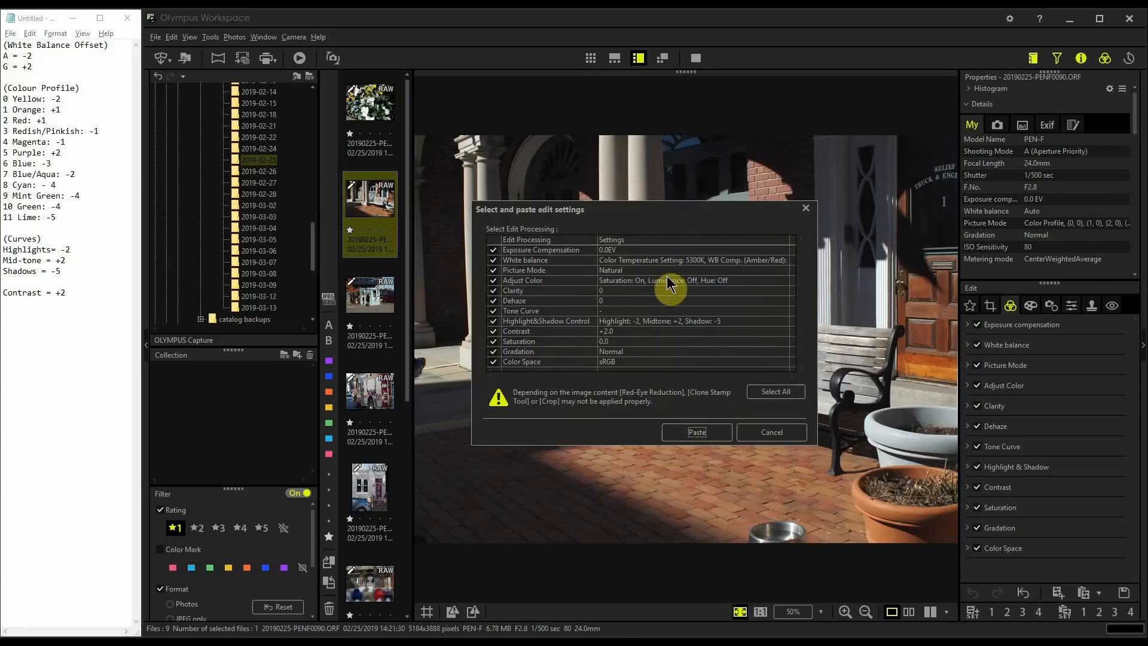
{"action": "left_click", "coordinate": [689, 434]}
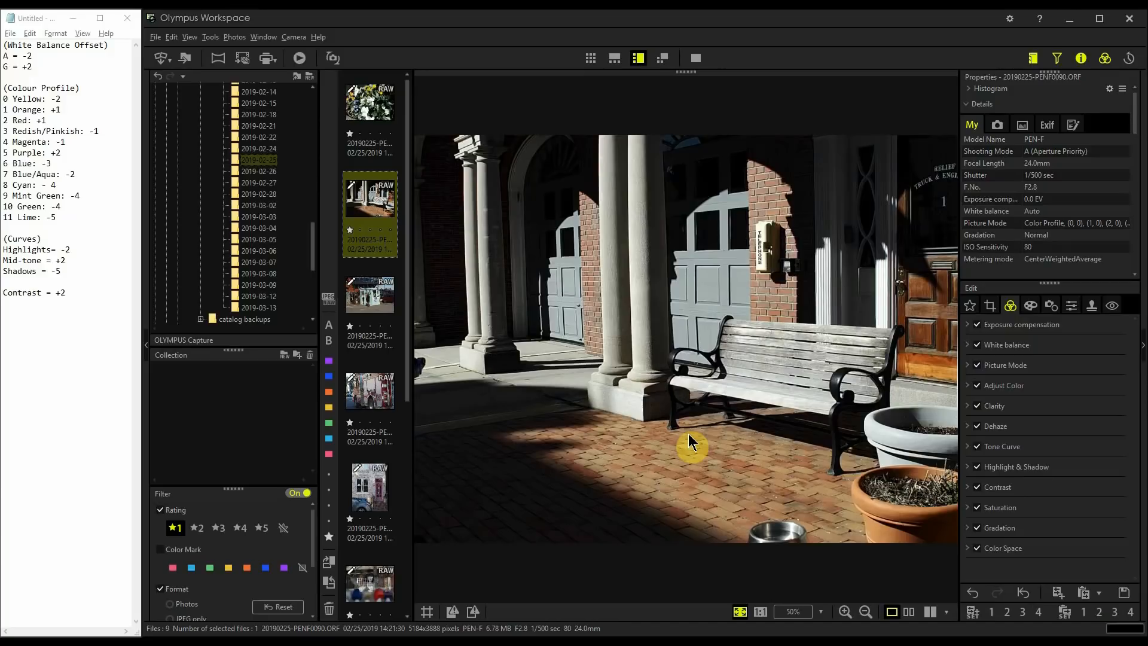
- Paste all edit settings of preset 4 onto the parking booth photo 20190225-PENF0148.ORF
{"action": "left_click", "coordinate": [371, 338]}
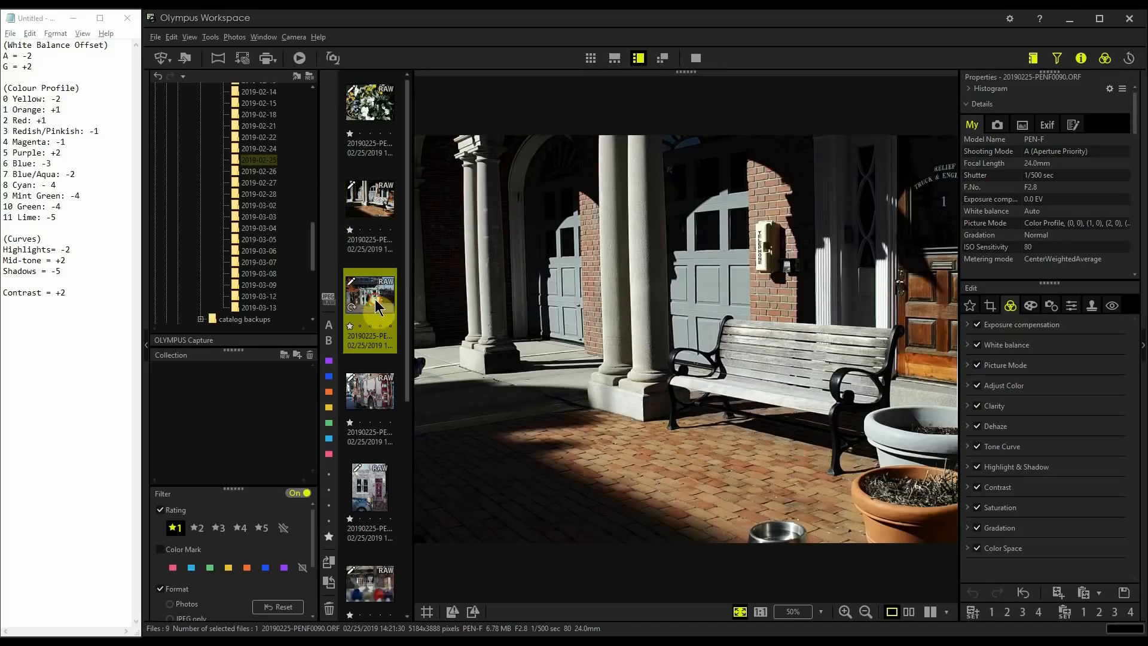
{"action": "left_click", "coordinate": [1099, 595]}
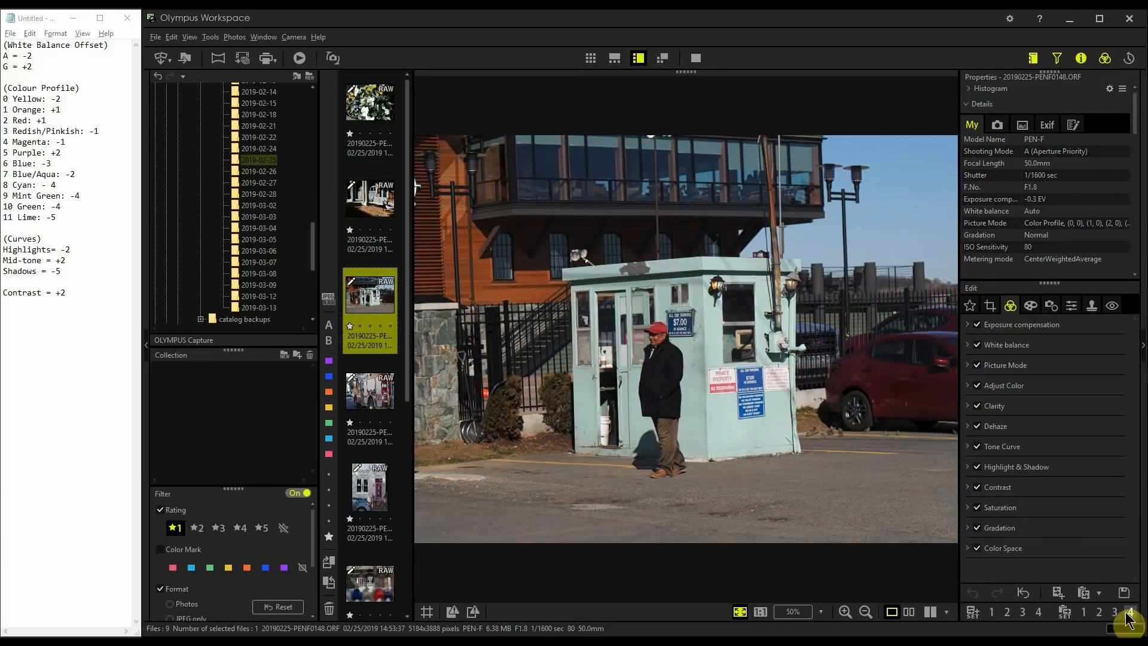
{"action": "left_click", "coordinate": [694, 431]}
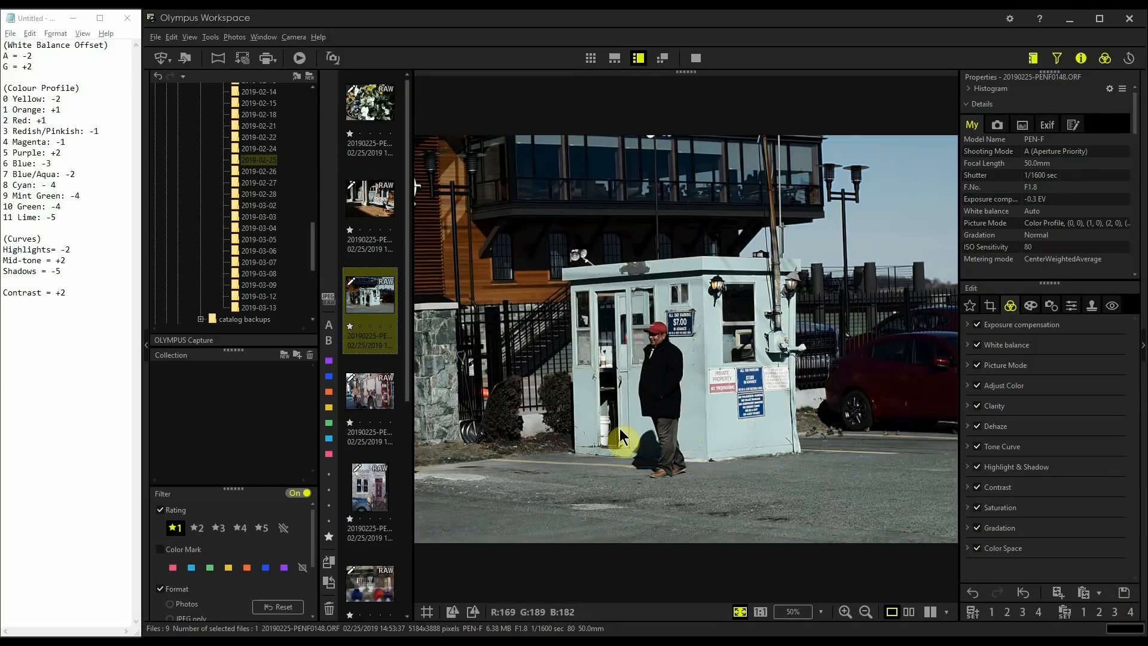
- Show the photos as a thumbnail grid, select all nine and paste the edit settings of preset 4 onto them
{"action": "left_click", "coordinate": [591, 58]}
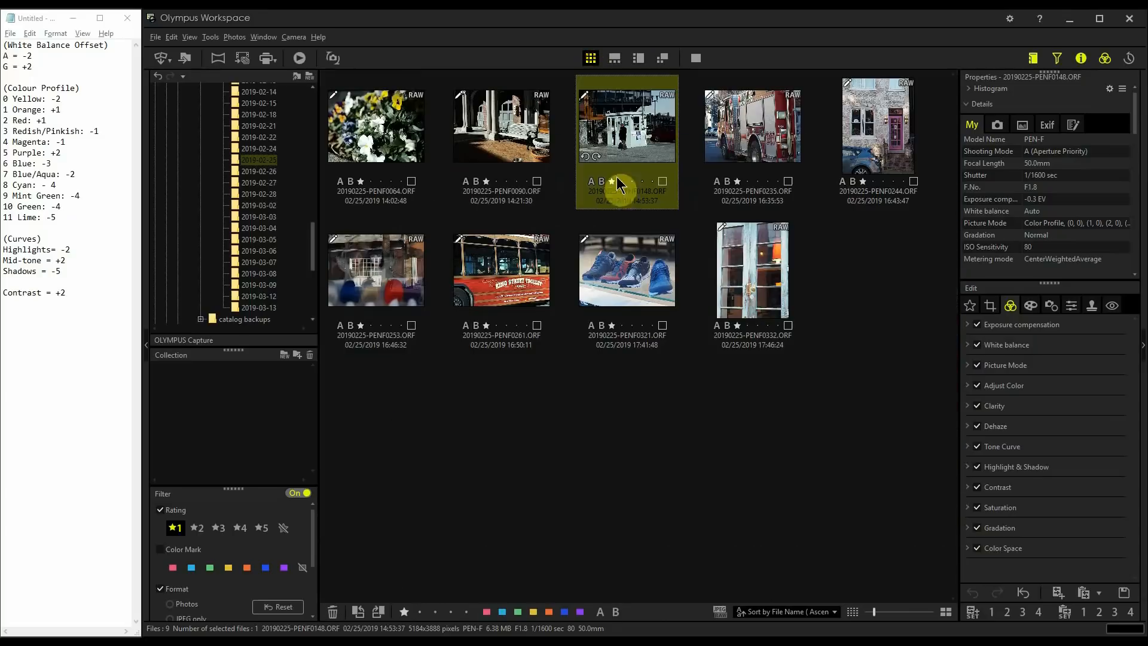
{"action": "left_click", "coordinate": [389, 157]}
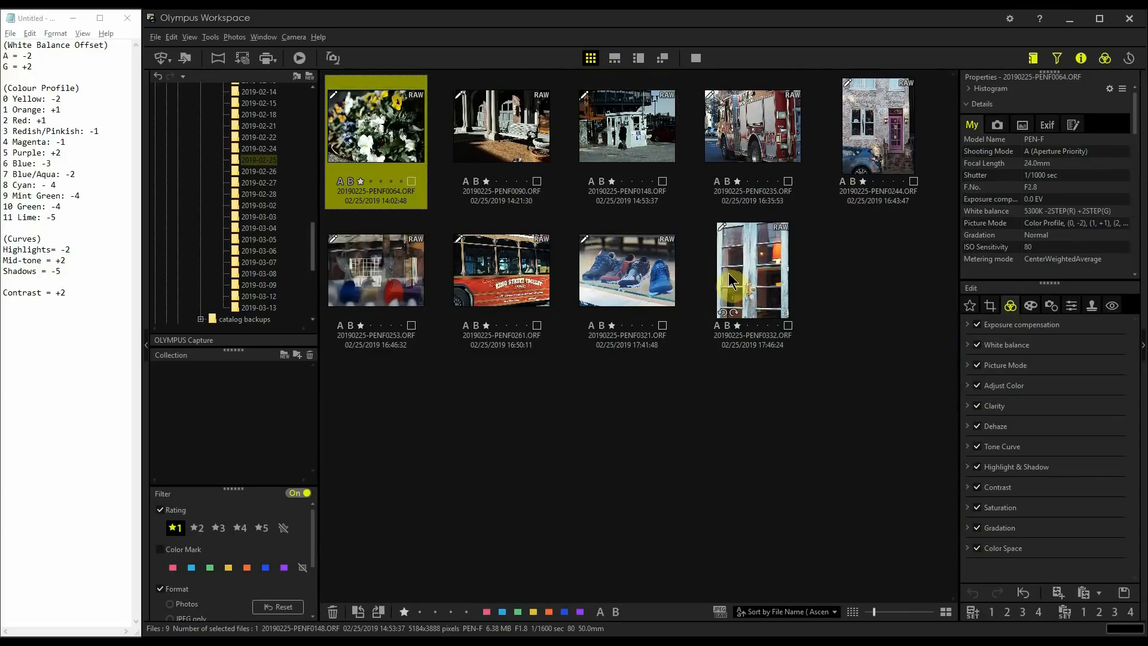
{"action": "left_click", "coordinate": [755, 289], "text": "shift"}
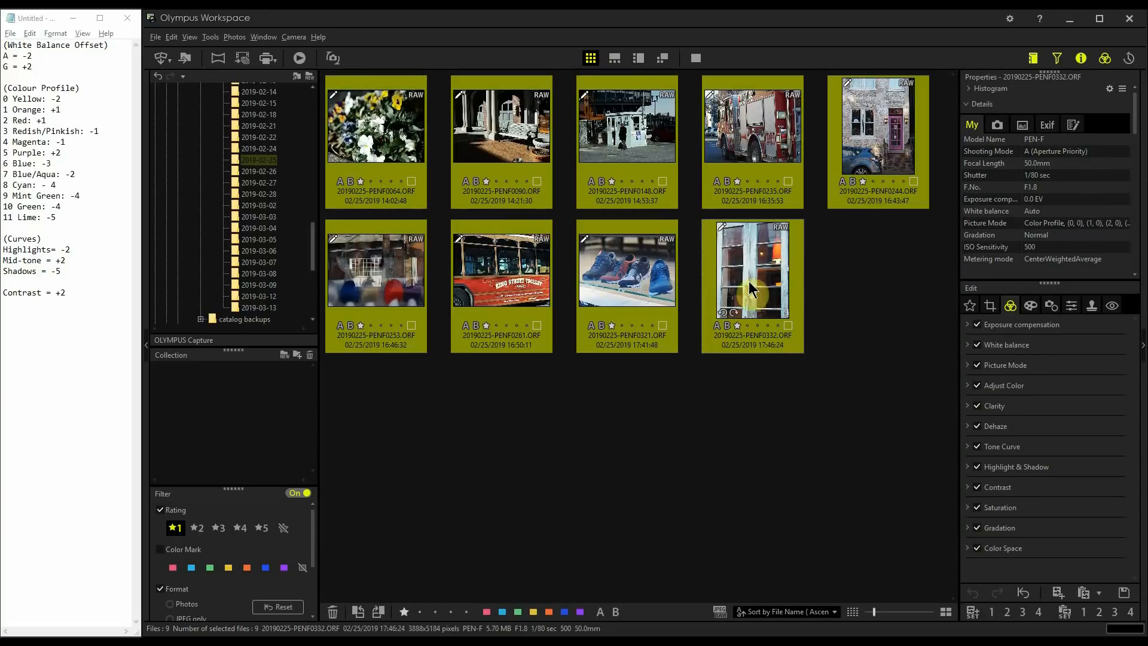
{"action": "left_click", "coordinate": [1084, 592]}
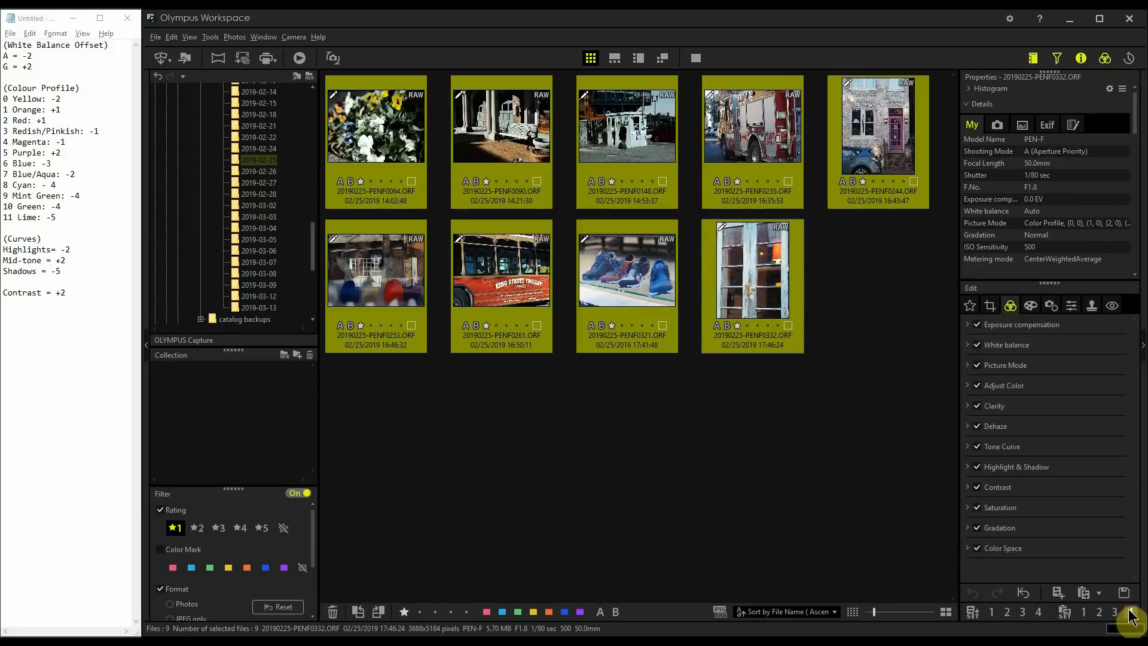
{"action": "left_click", "coordinate": [697, 432]}
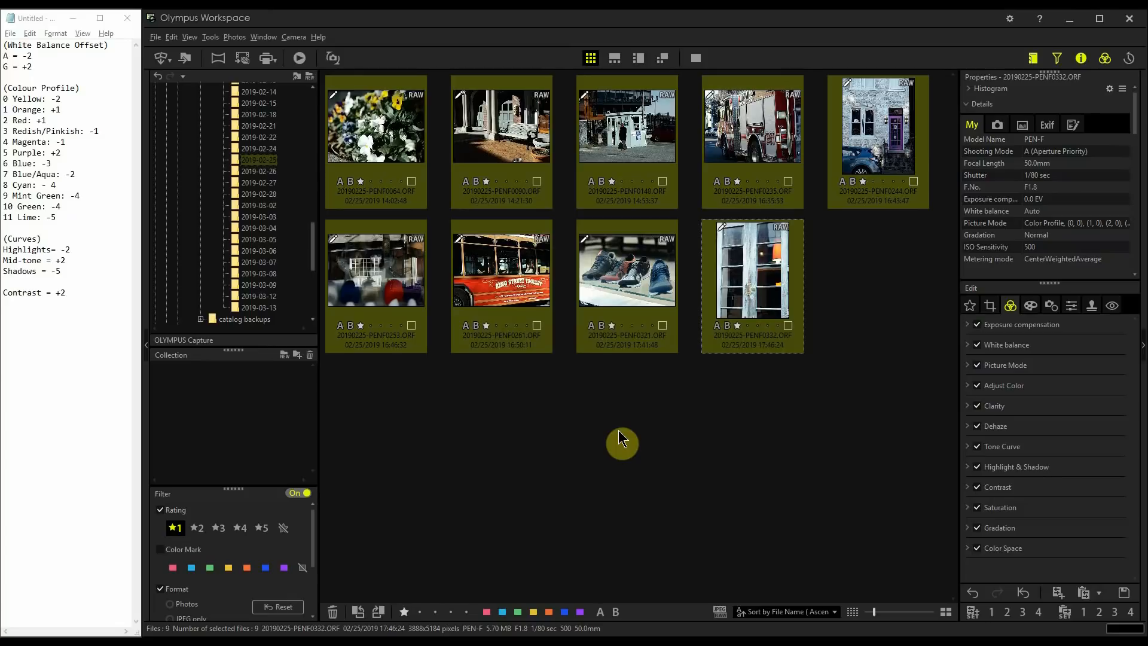
- Paste the default edit settings of preset 1 onto all nine photos and clear the selection
{"action": "left_click", "coordinate": [1084, 619]}
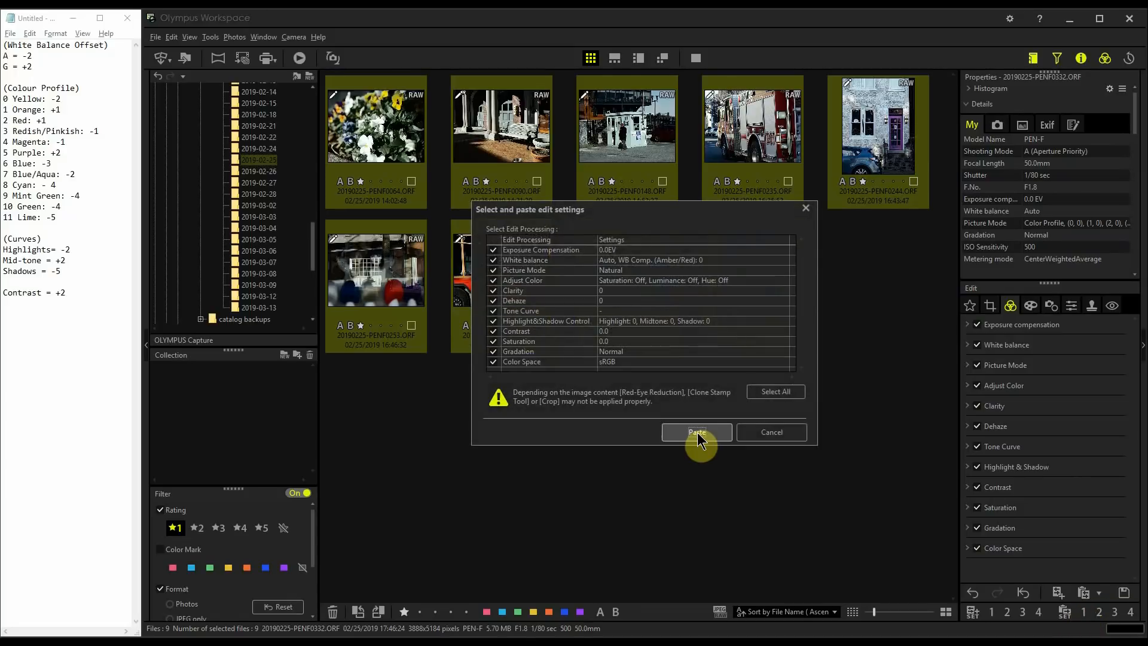
{"action": "left_click", "coordinate": [697, 436]}
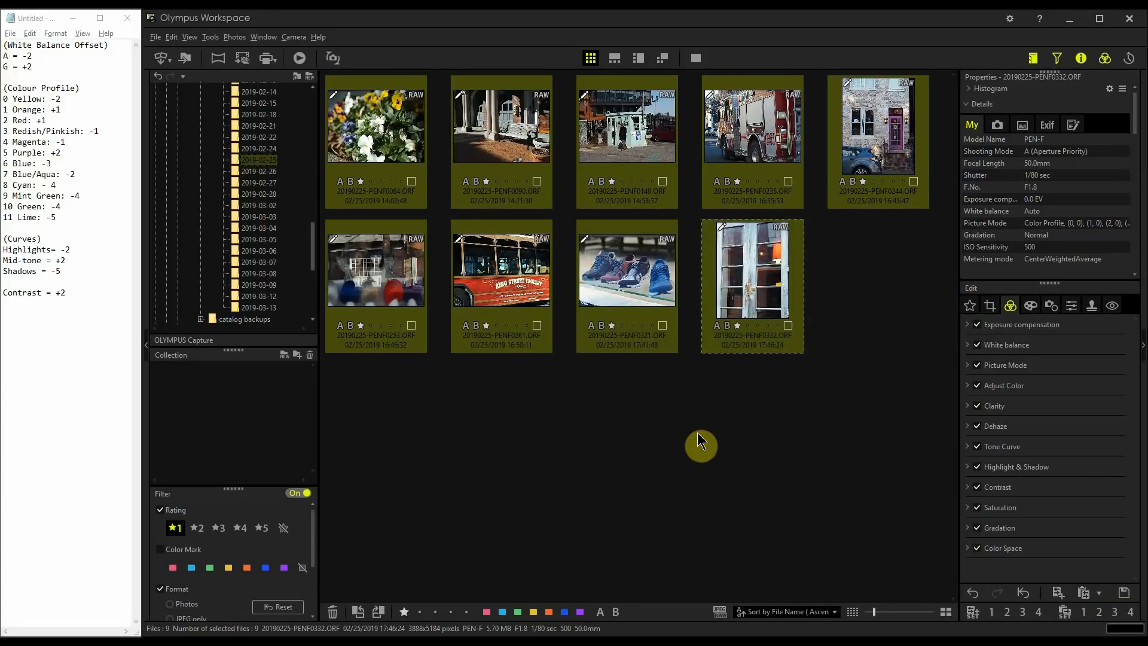
{"action": "left_click", "coordinate": [698, 432]}
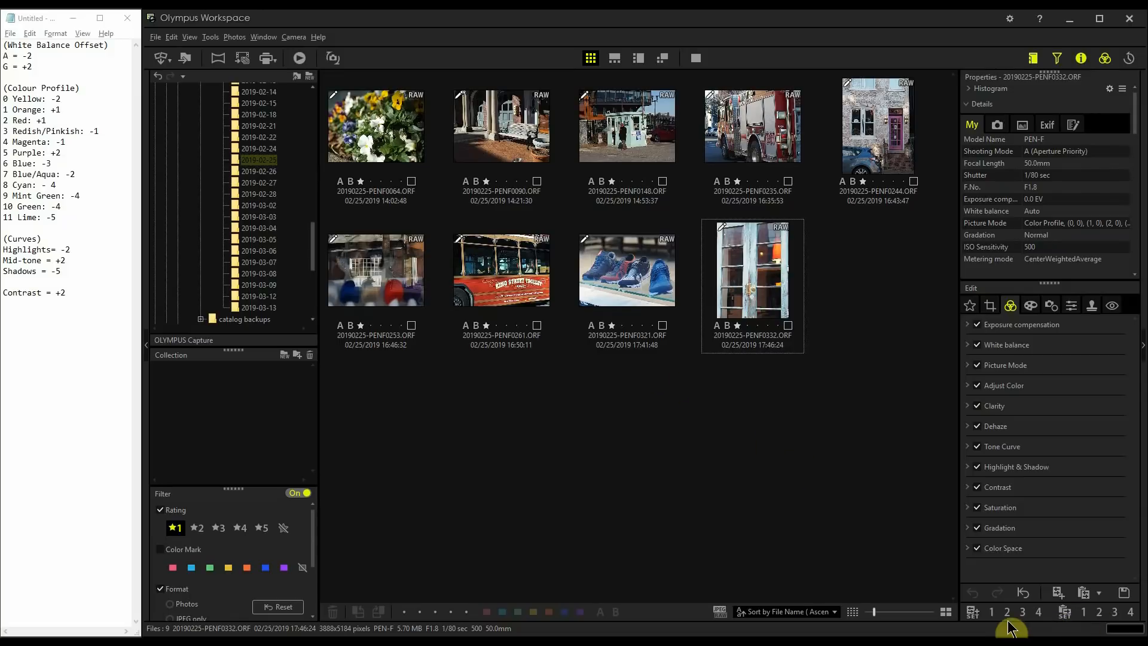
- Paste preset 4 onto the window photo 20190225-PENF0332.ORF and save its edit settings as a batch processing file named "kodachrome youtube"
{"action": "left_click", "coordinate": [1130, 614]}
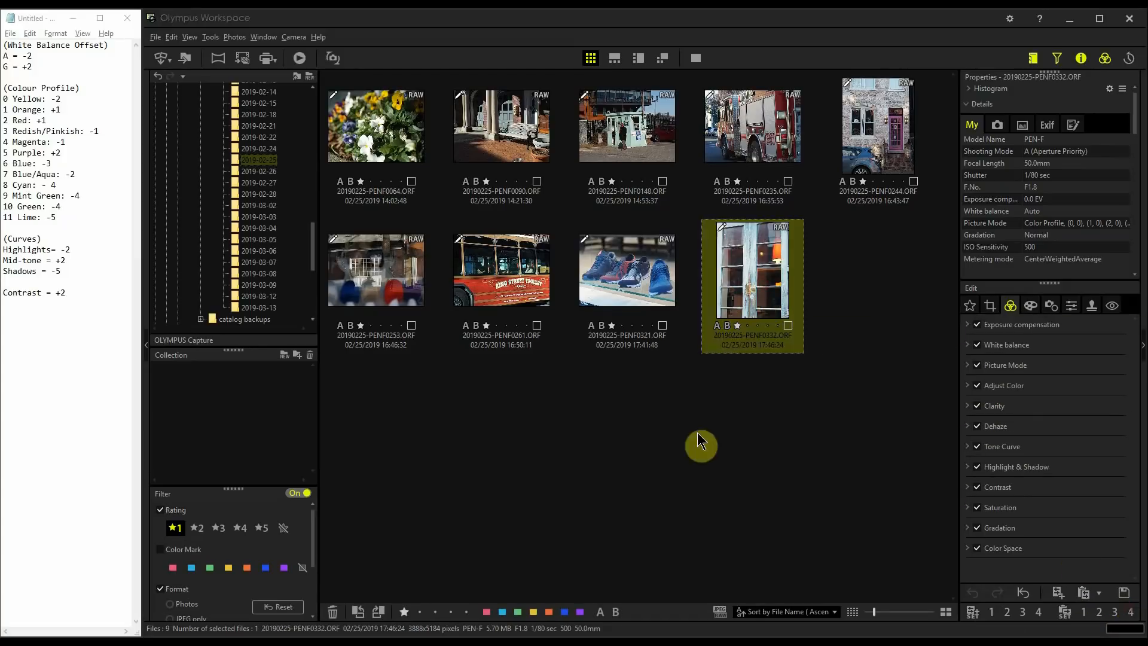
{"action": "left_click", "coordinate": [697, 433]}
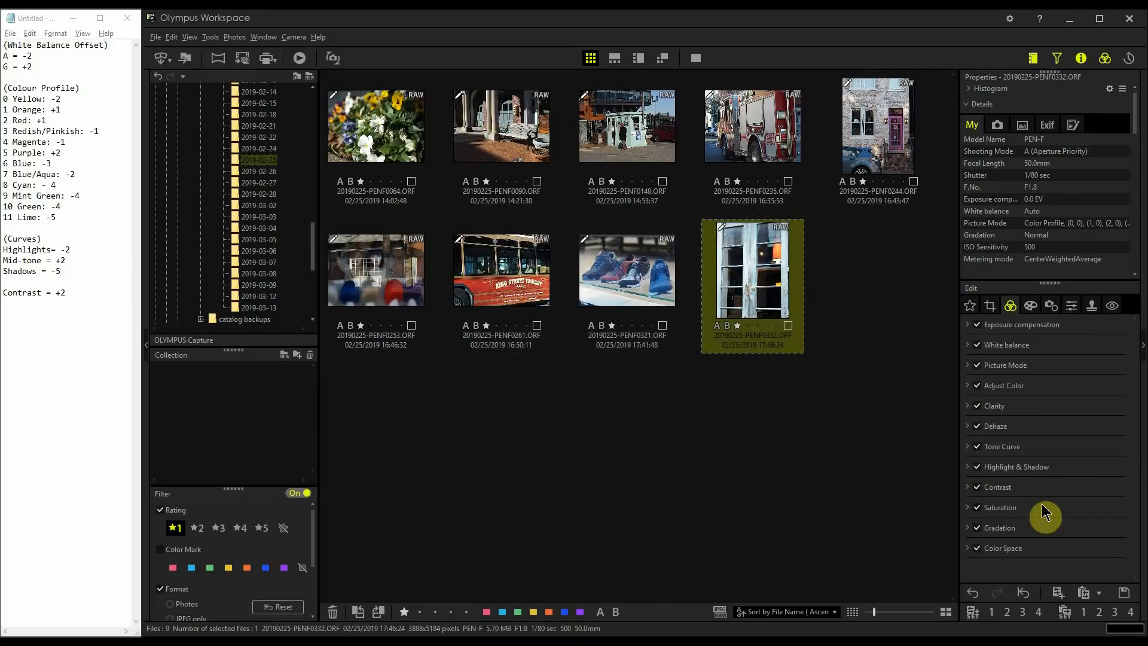
{"action": "left_click", "coordinate": [1125, 593]}
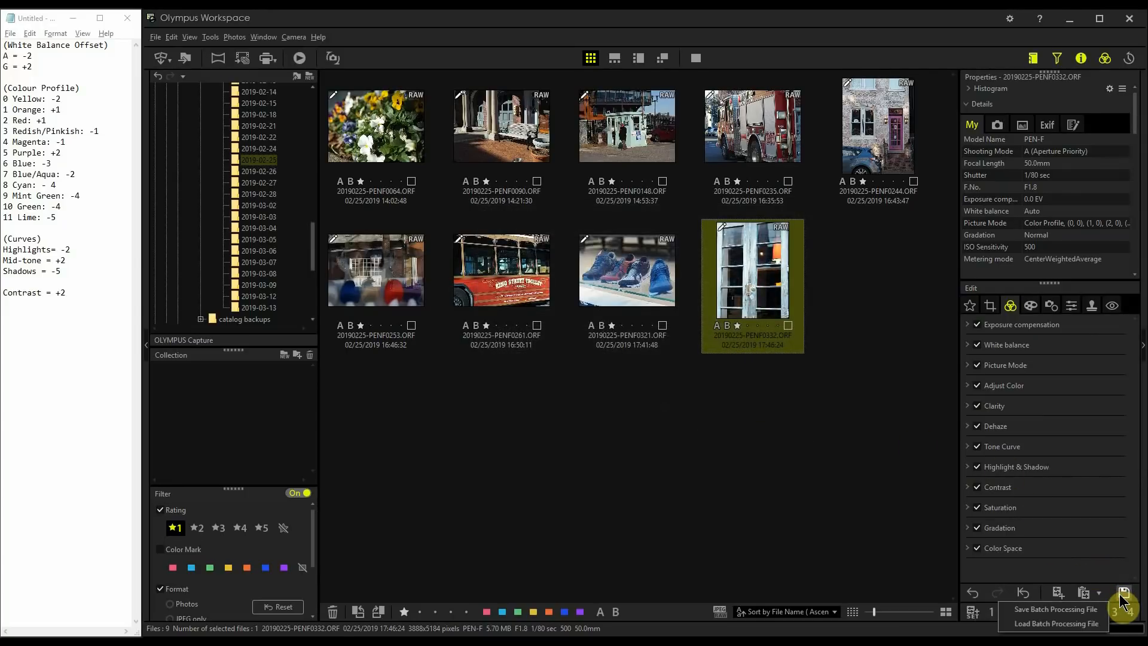
{"action": "left_click", "coordinate": [1055, 609]}
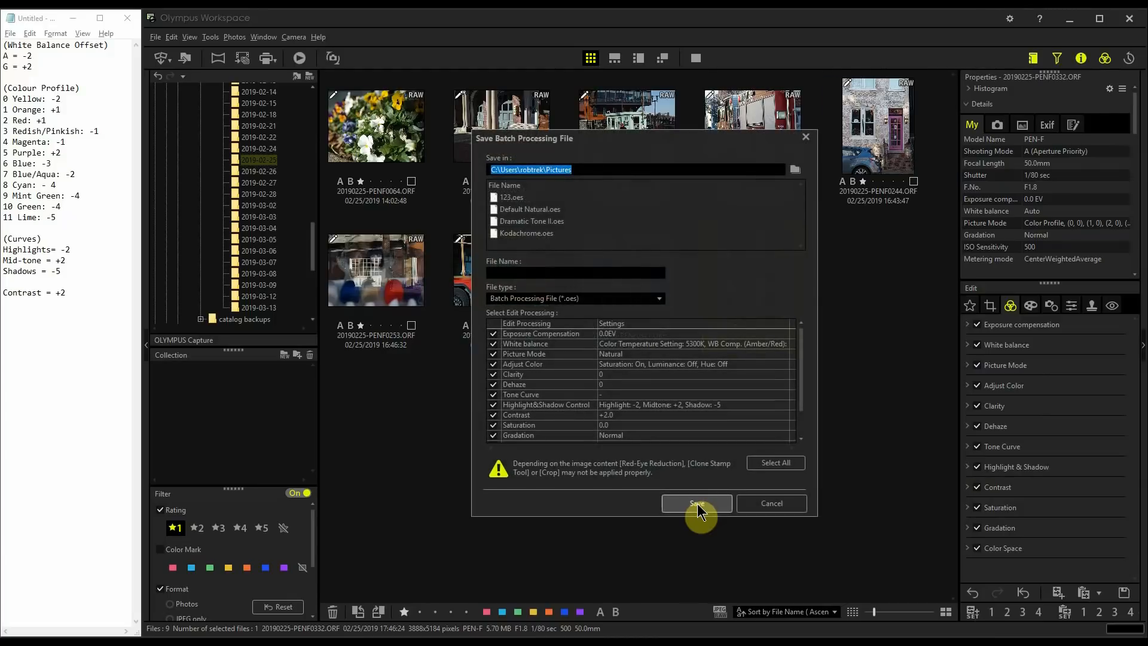
{"action": "left_click", "coordinate": [573, 273]}
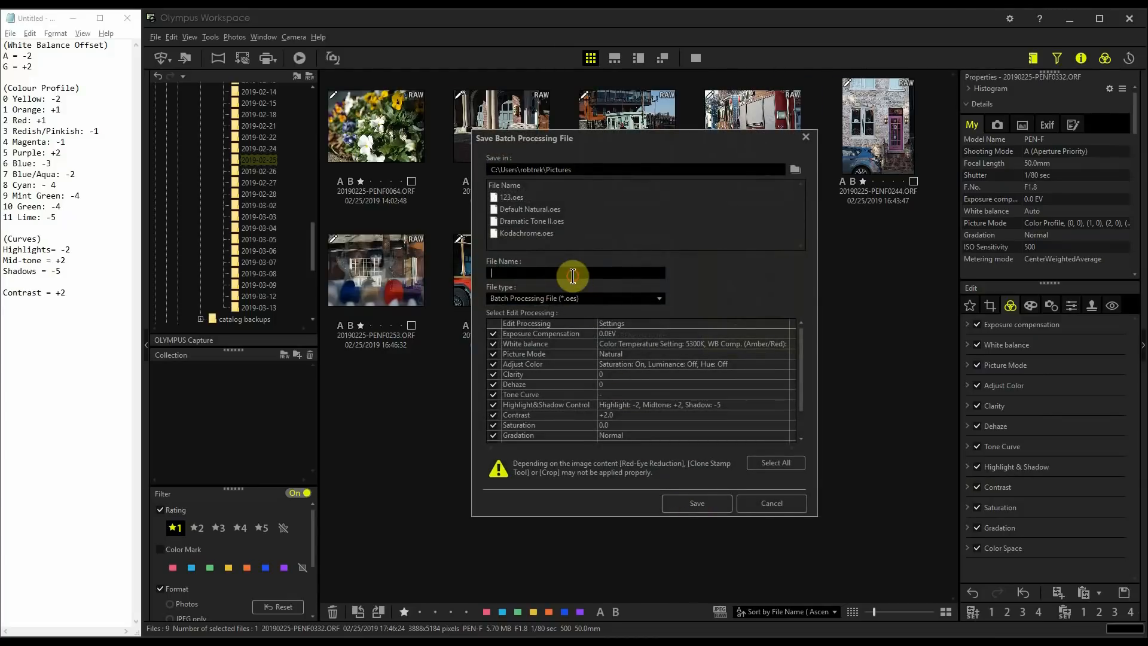
{"action": "type", "text": "kodachrome youtube"}
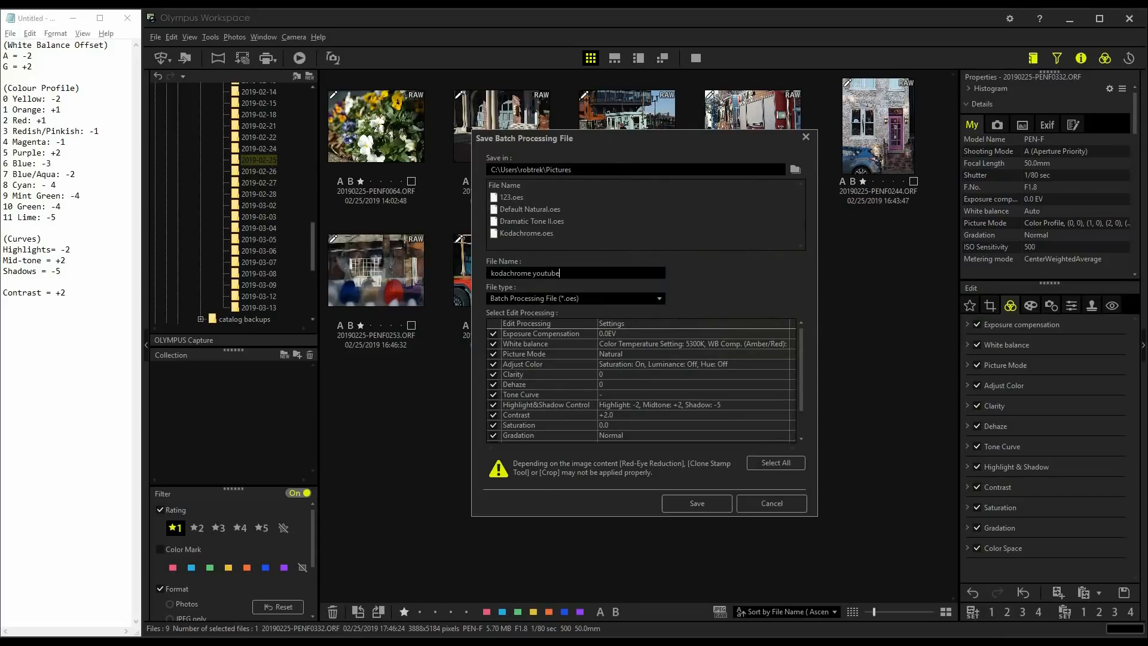
{"action": "left_click", "coordinate": [703, 503]}
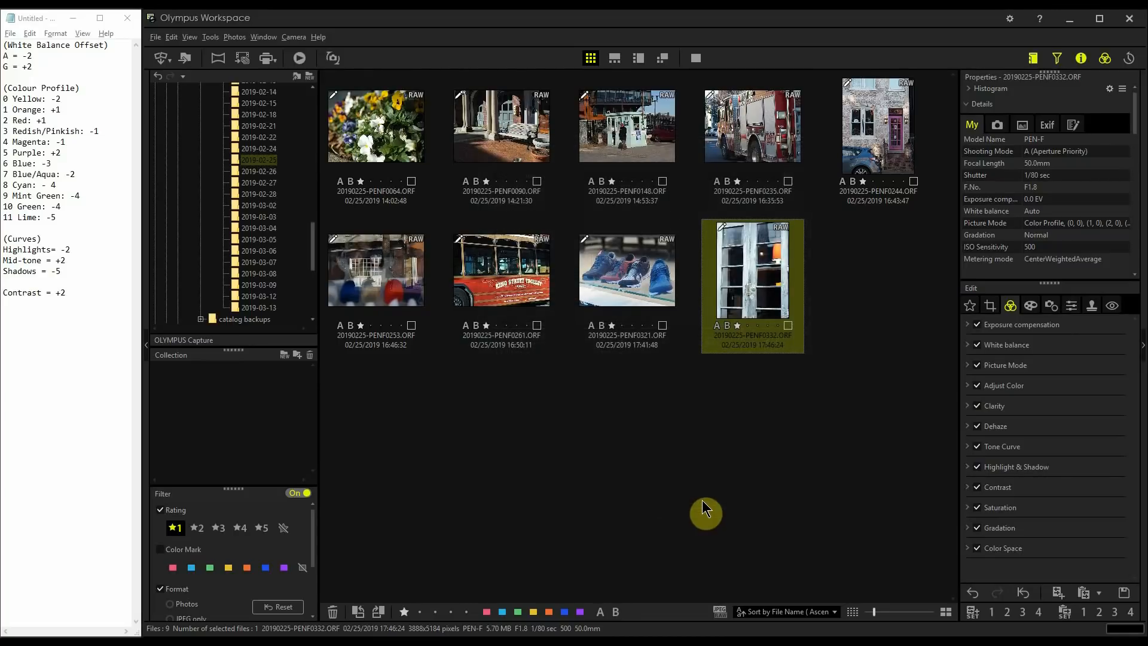
- Load the batch processing file "kodachrome youtube.oes" onto the bench photo 20190225-PENF0090.ORF and show that photo enlarged
{"action": "left_click", "coordinate": [512, 133]}
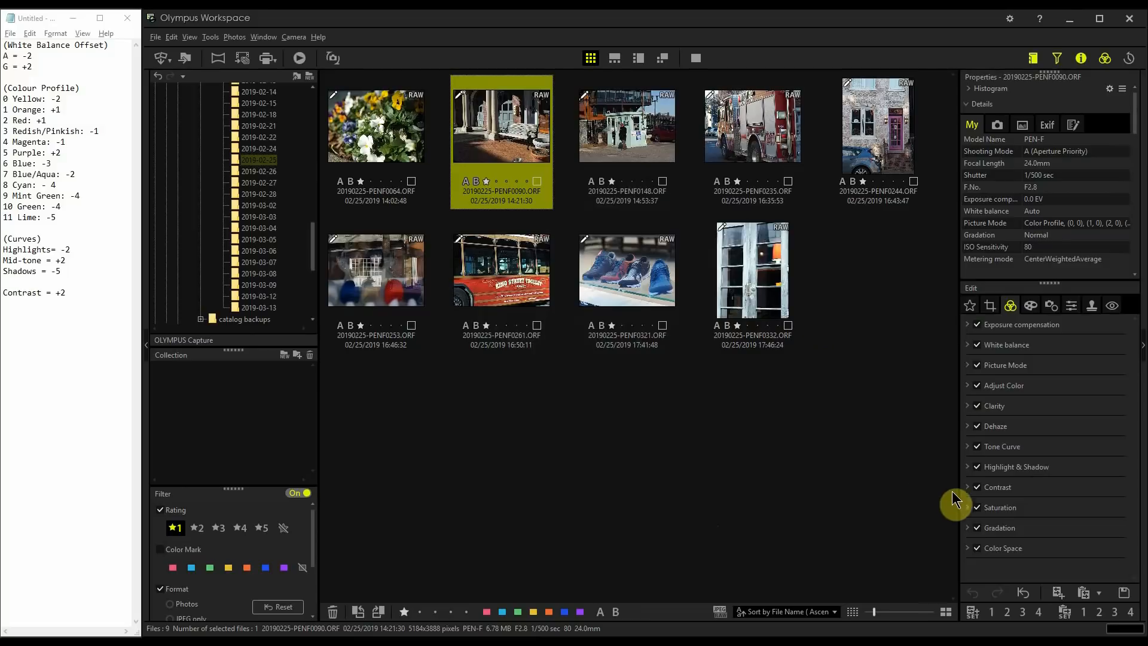
{"action": "left_click", "coordinate": [1124, 593]}
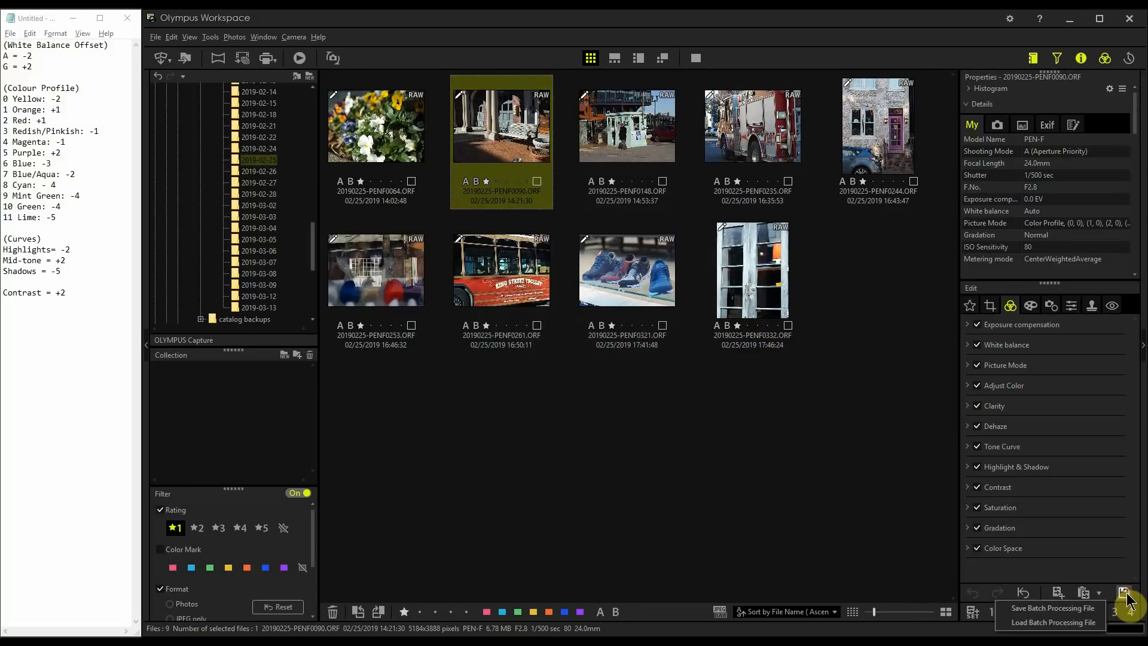
{"action": "left_click", "coordinate": [1069, 624]}
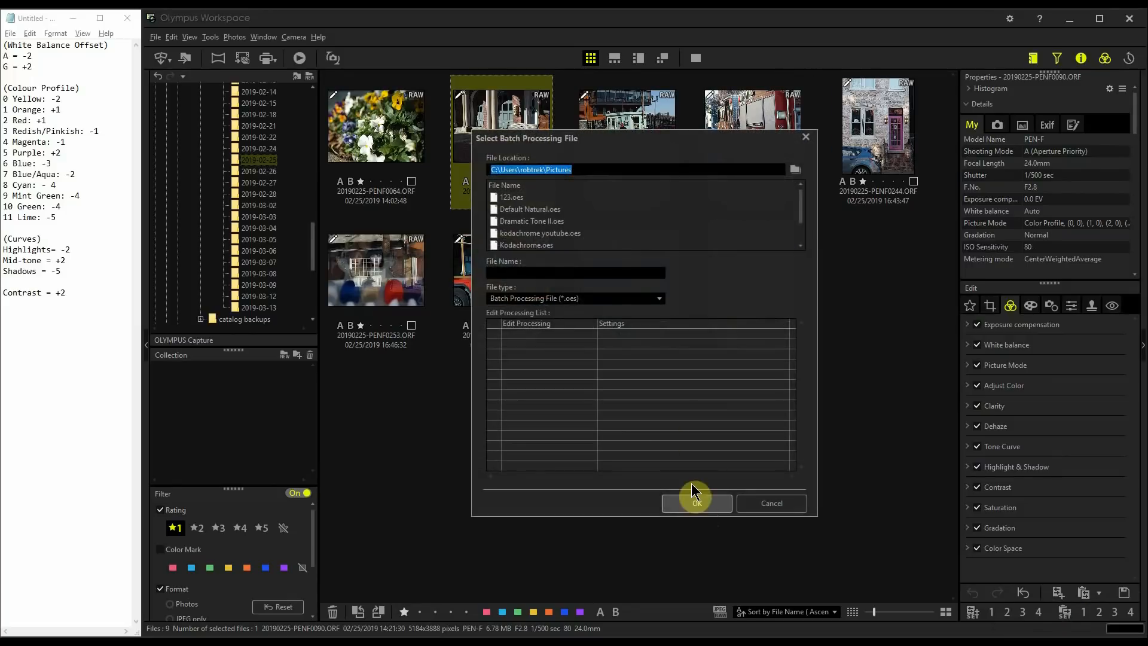
{"action": "left_click", "coordinate": [553, 235]}
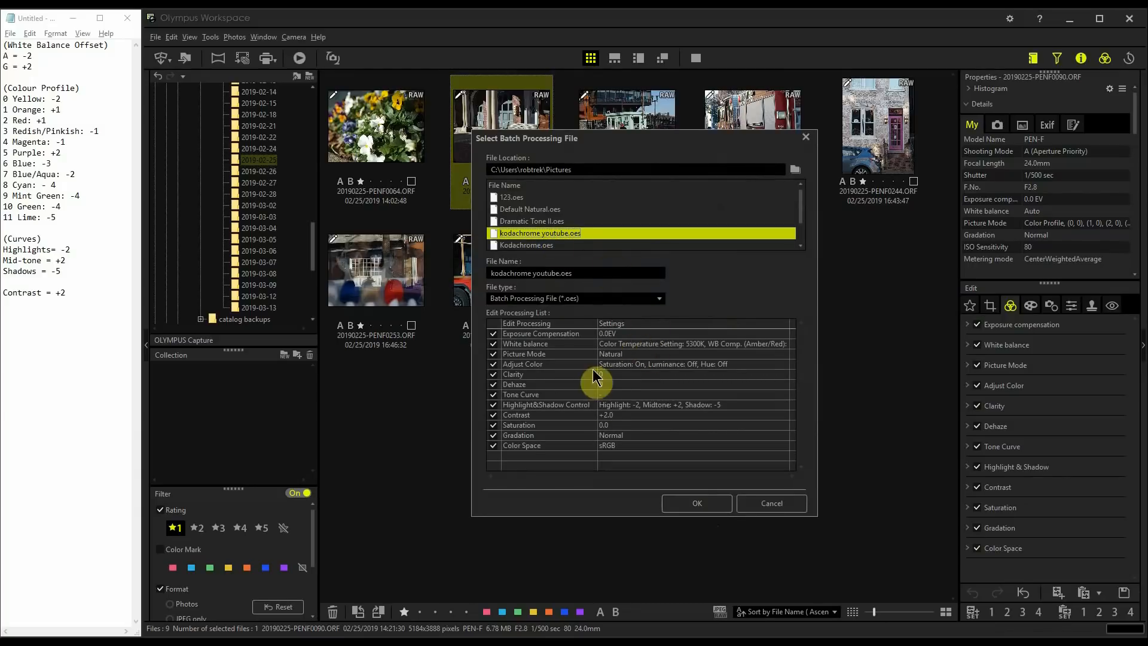
{"action": "left_click", "coordinate": [692, 507]}
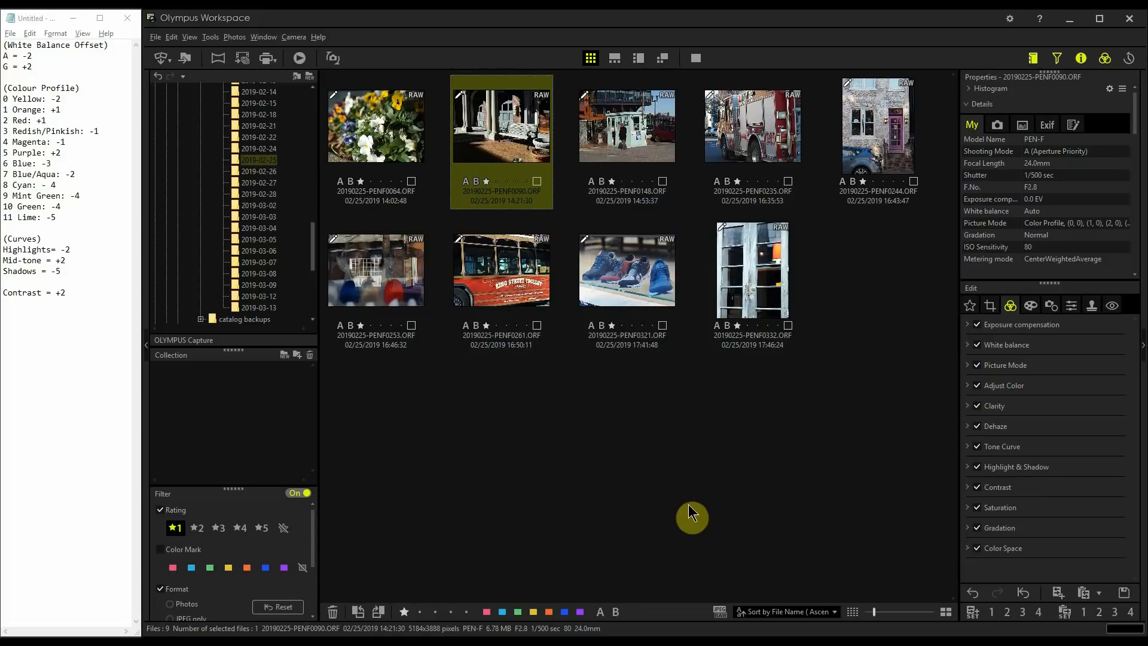
{"action": "double_click", "coordinate": [517, 145]}
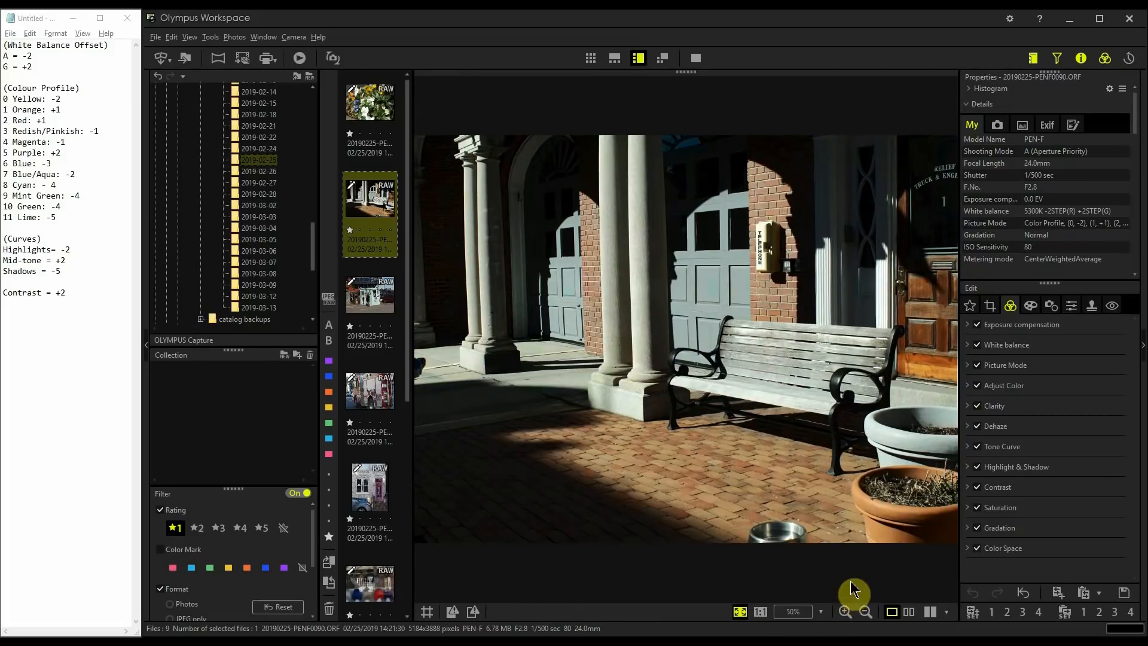
- Check the folder location and list of saved batch processing files available for loading, and close it without loading any
{"action": "left_click", "coordinate": [1125, 591]}
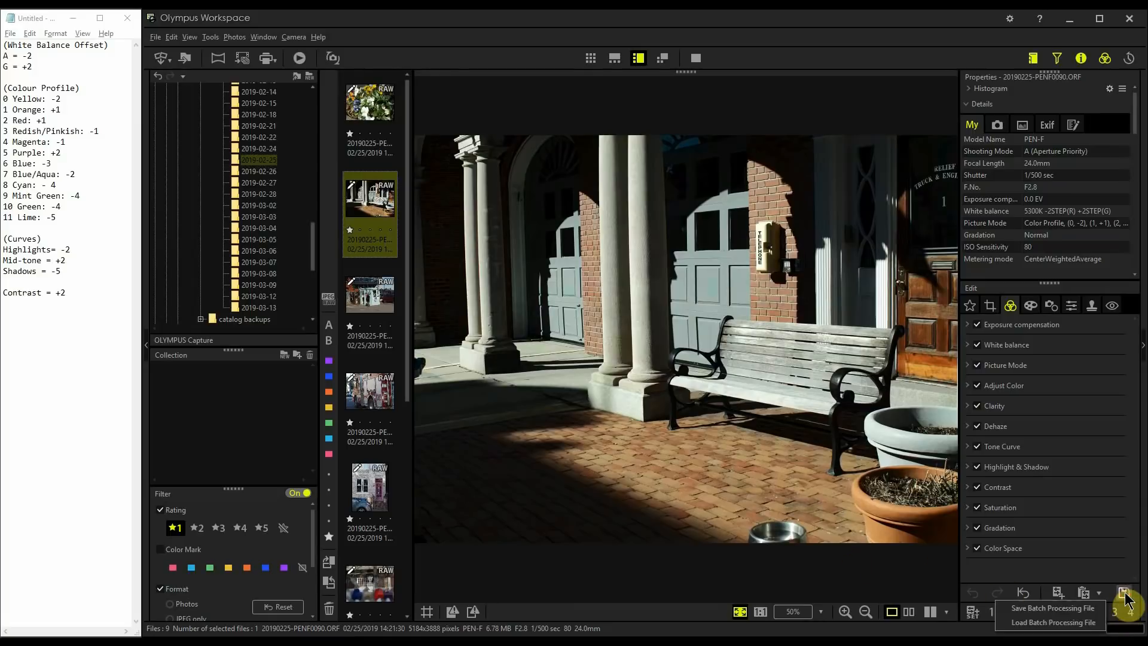
{"action": "left_click", "coordinate": [1092, 623]}
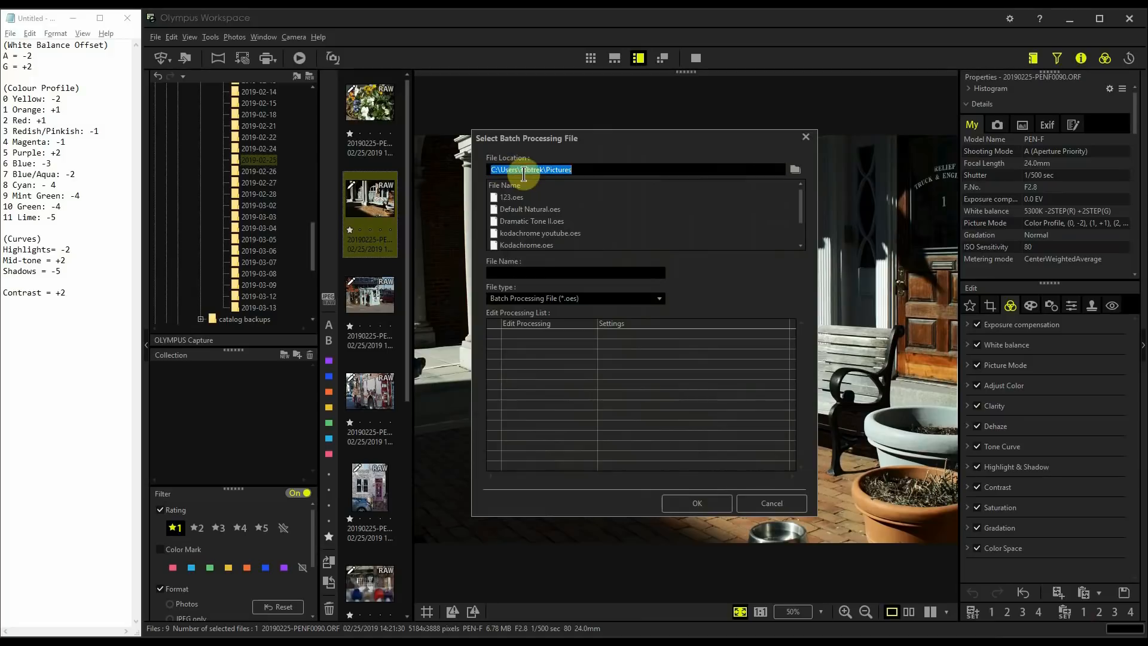
{"action": "left_click", "coordinate": [578, 172]}
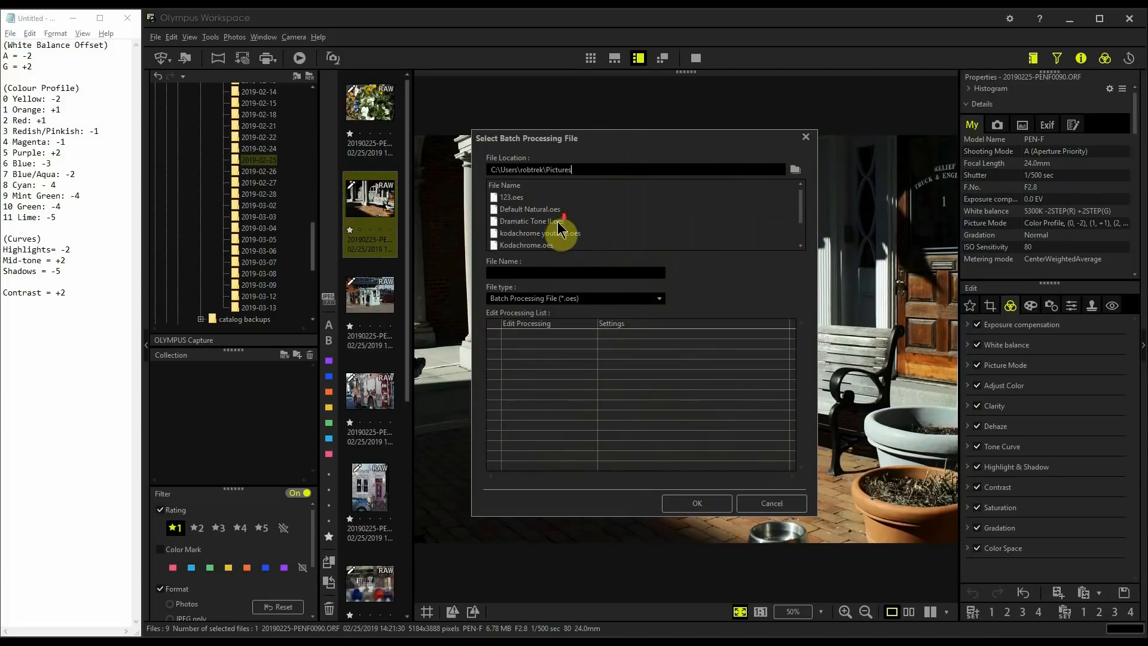
{"action": "scroll", "coordinate": [560, 229], "scroll_direction": "down", "scroll_amount": 1}
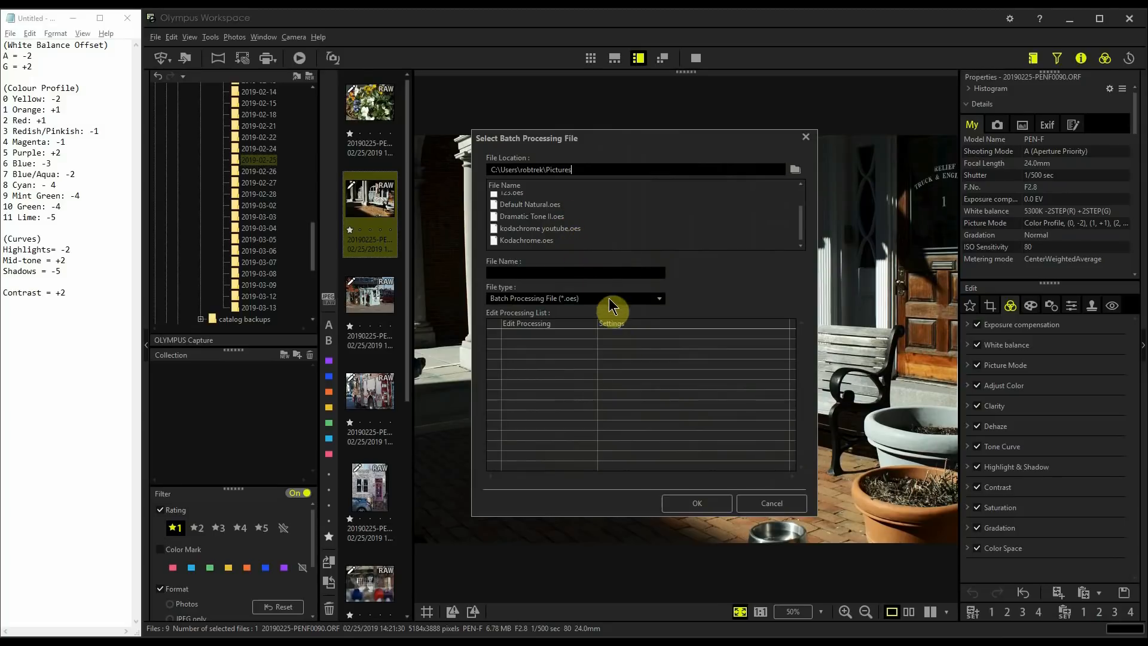
{"action": "left_click", "coordinate": [603, 273]}
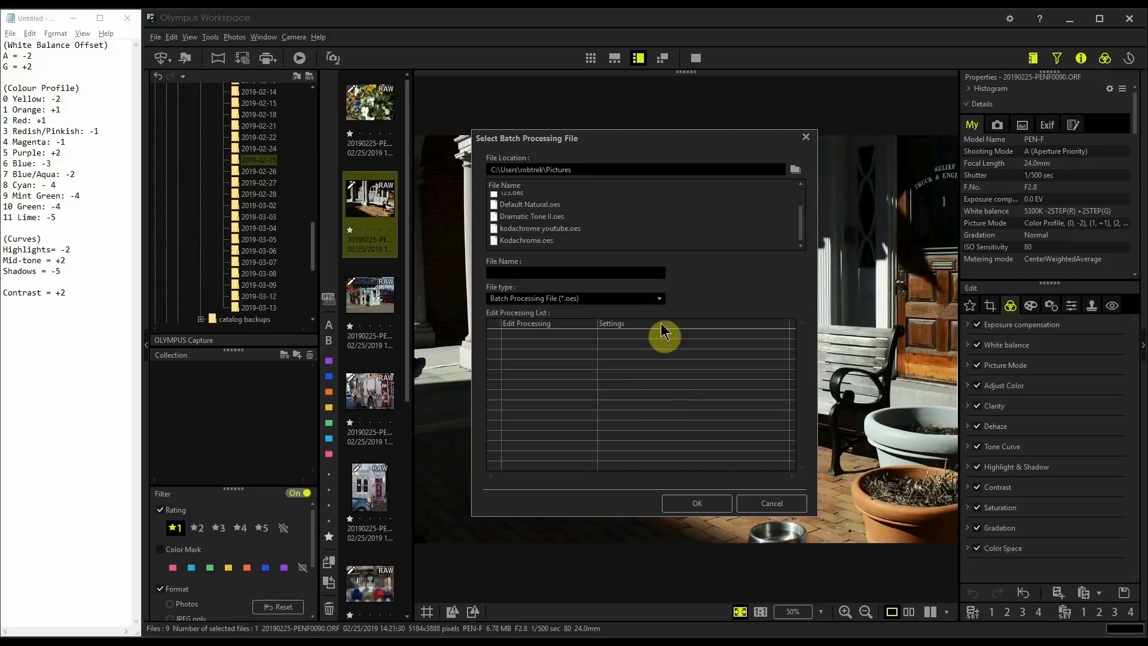
{"action": "left_click", "coordinate": [755, 503]}
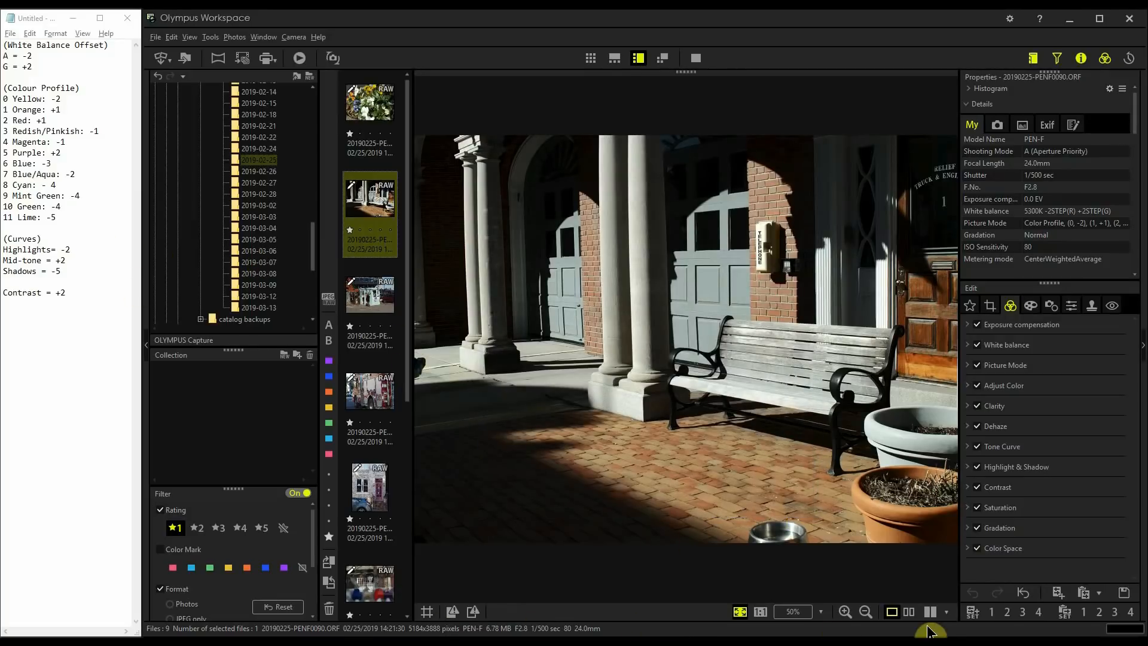
- Select "kodachrome youtube.oes" among the loadable batch processing files to review its stored edit settings
{"action": "left_click", "coordinate": [1124, 592]}
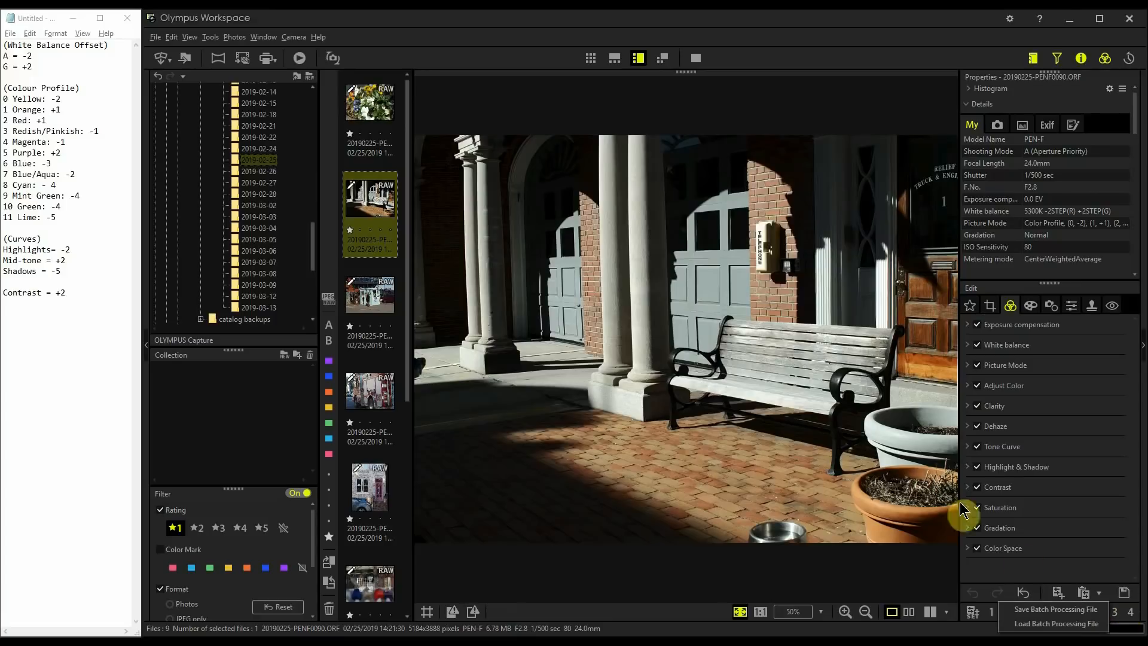
{"action": "left_click", "coordinate": [1037, 623]}
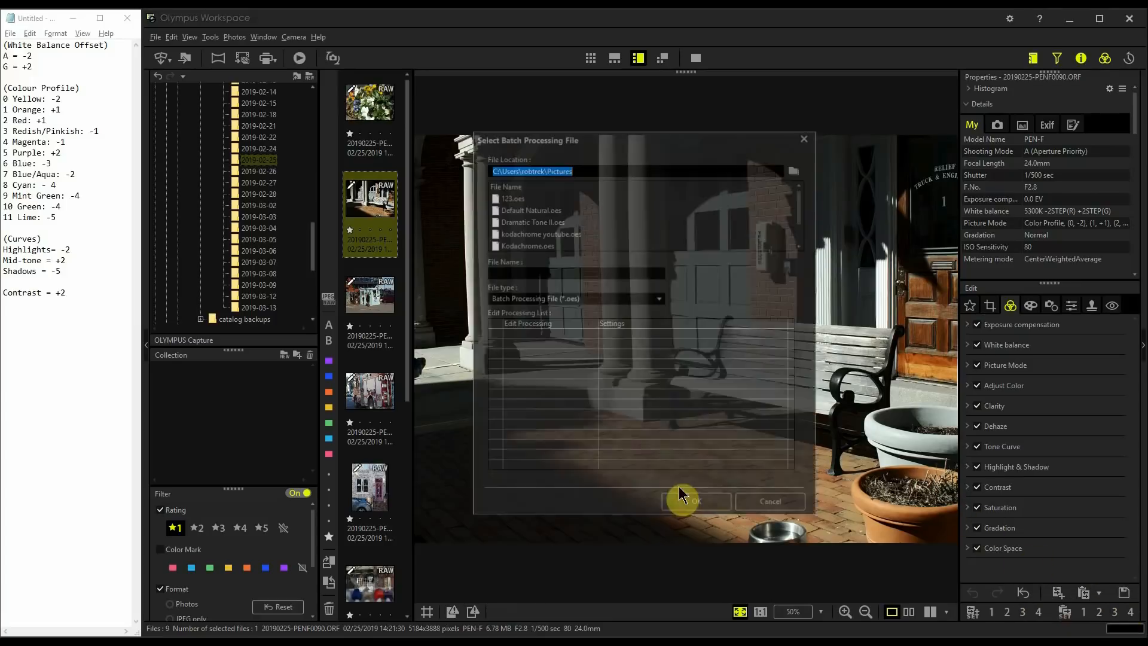
{"action": "left_click", "coordinate": [553, 235]}
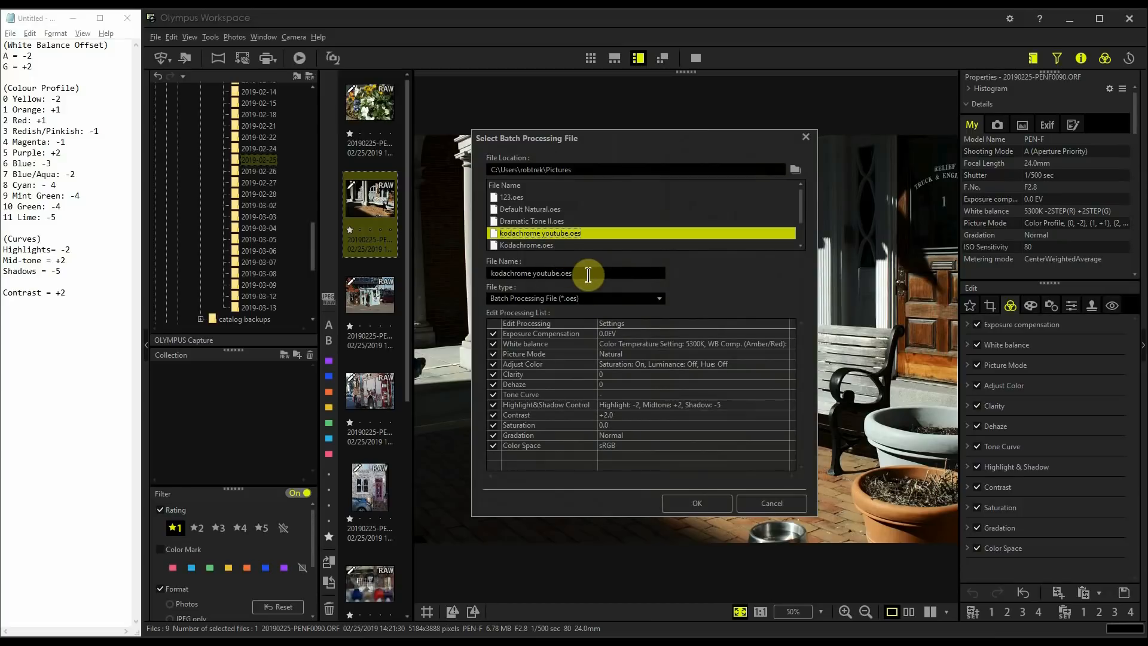